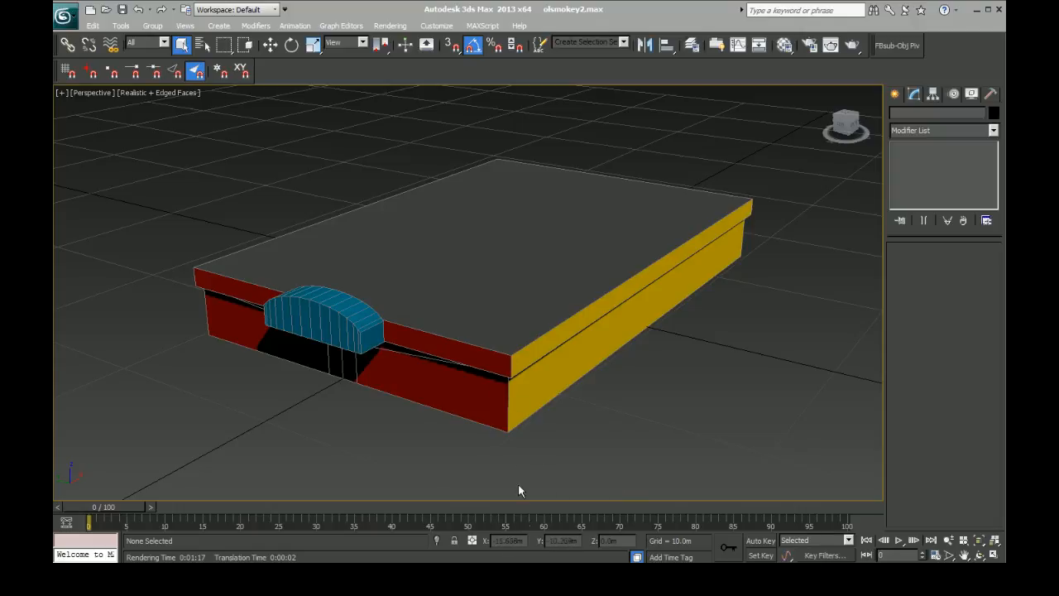
# Switch to the reference photo turn_4_clubphoto.jpg and examine the infield club building up close.
pyautogui.click(646, 550)
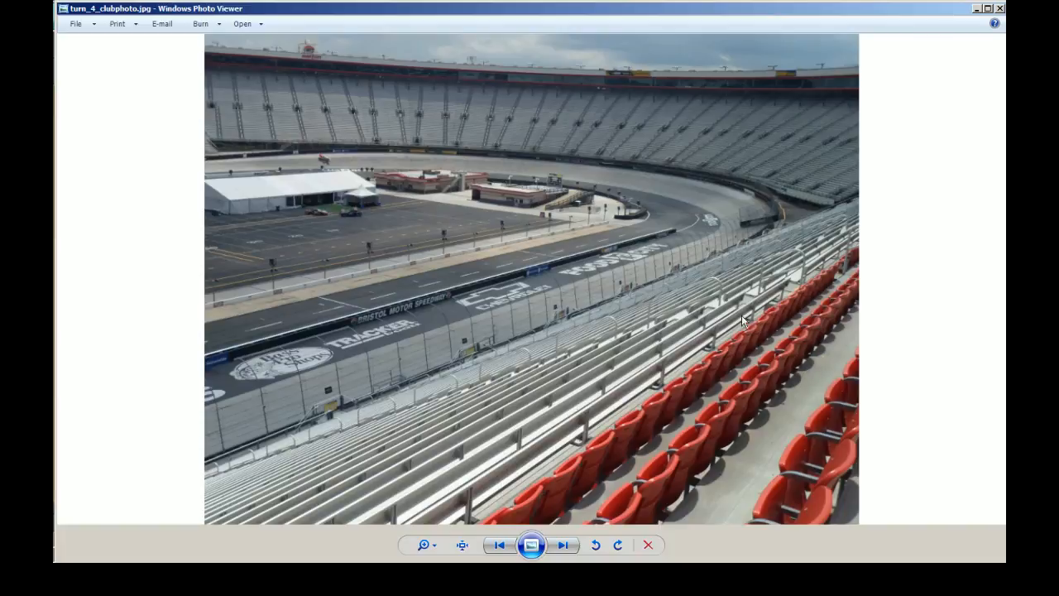
pyautogui.scroll(5, 395, 164)
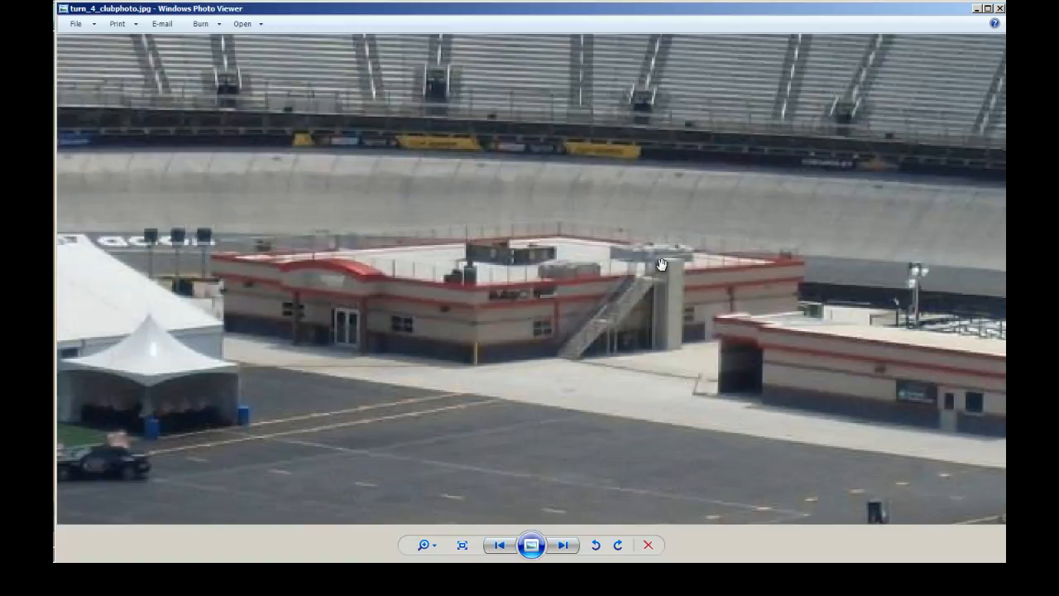
pyautogui.scroll(-4, 546, 363)
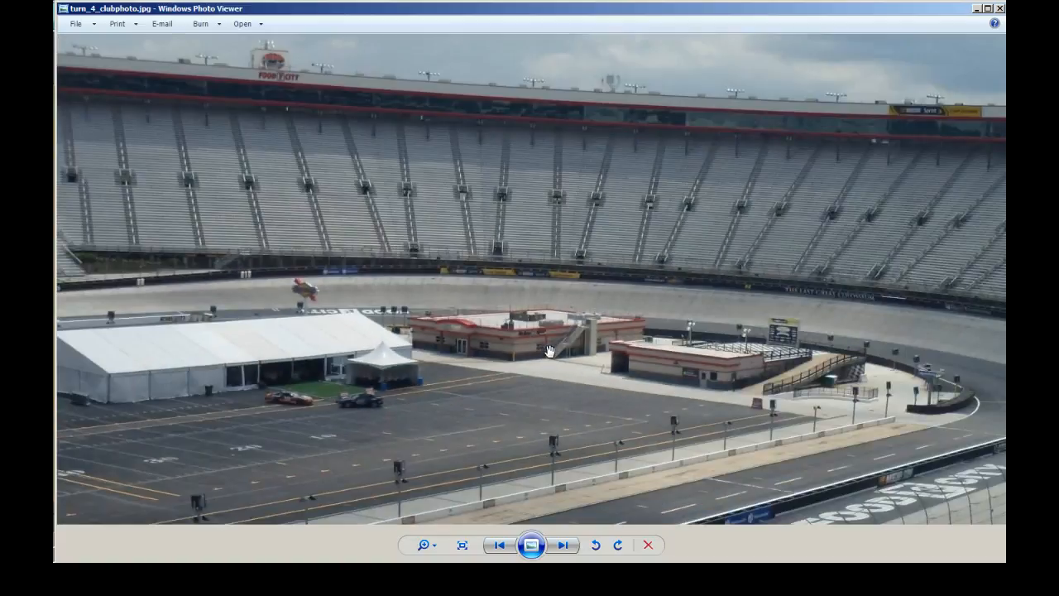
pyautogui.scroll(-2, 549, 355)
pyautogui.scroll(6, 376, 185)
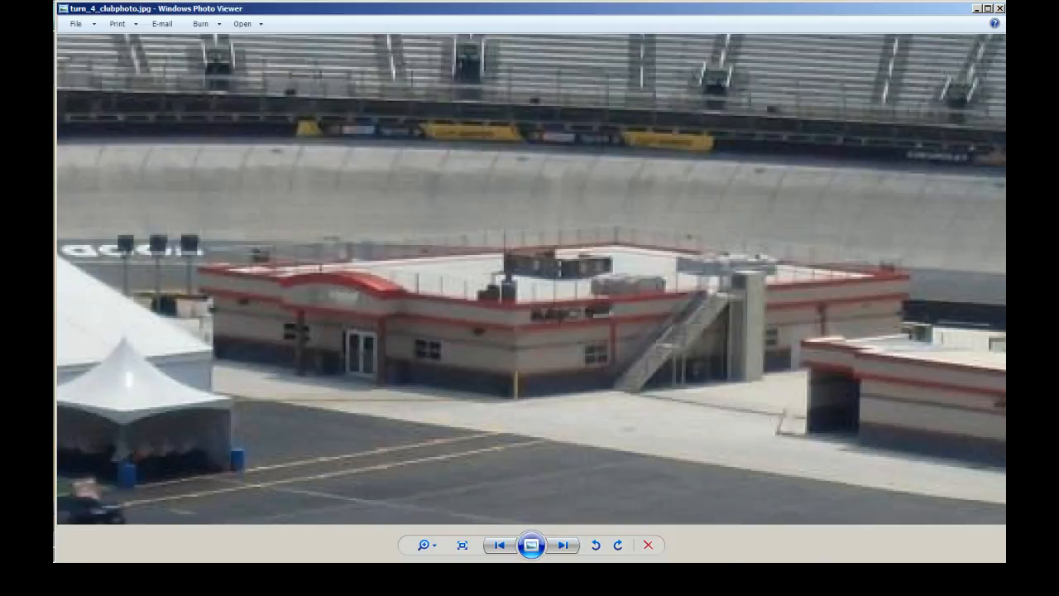
pyautogui.click(651, 562)
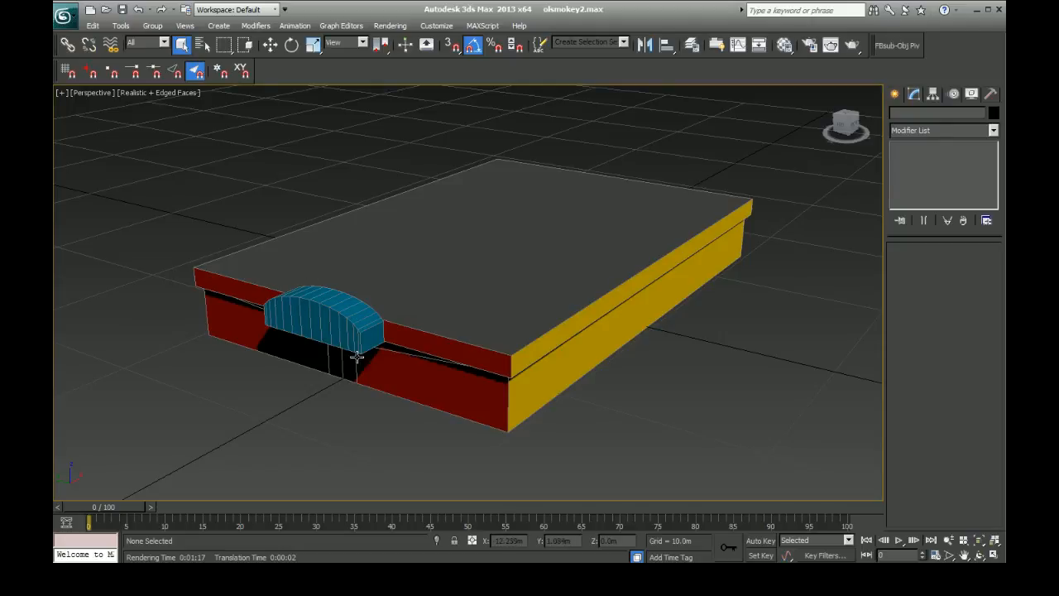
# Save the scene and switch to Photoshop to compare the turn_4_club.psd texture layout with the 3ds Max model.
pyautogui.hotkey('ctrl', 's')
pyautogui.click(672, 561)
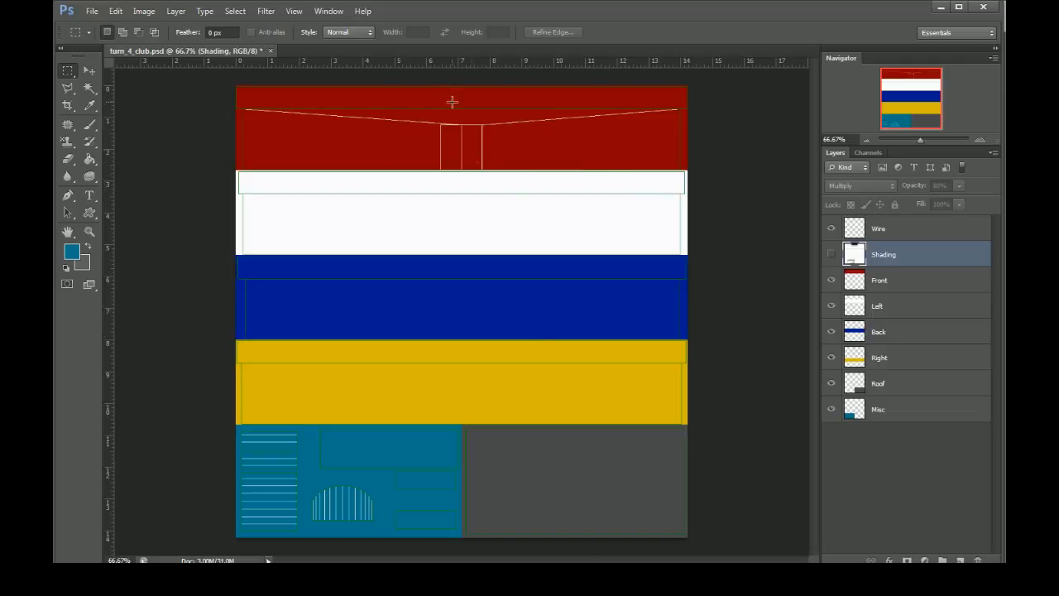
pyautogui.hotkey('alt', 'Tab')
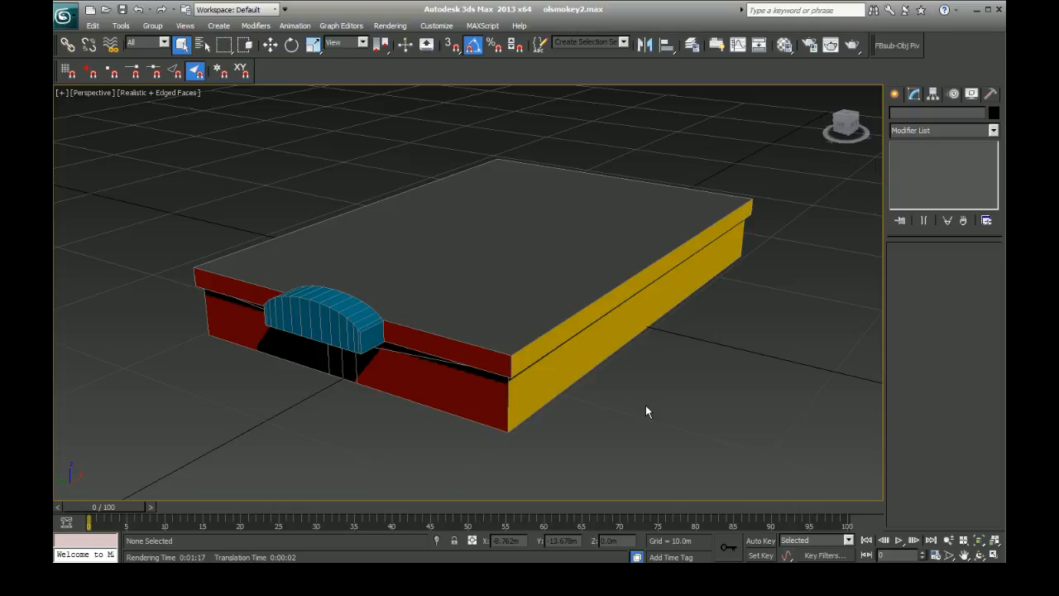
pyautogui.hotkey('alt', 'Tab')
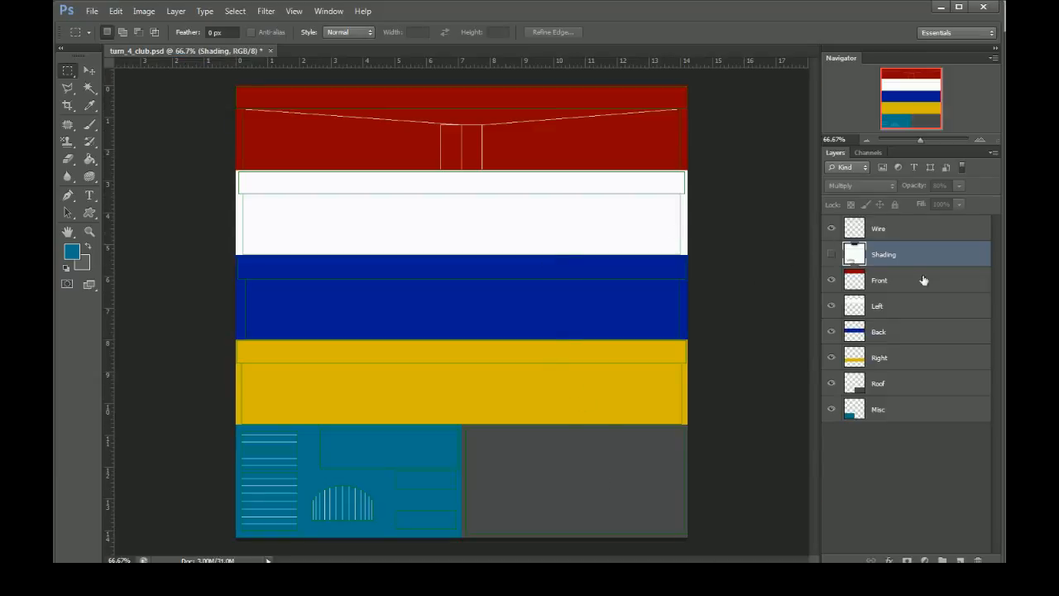
# Show the Shading layer, viewing the texture first without and again with the Wire layer.
pyautogui.click(830, 229)
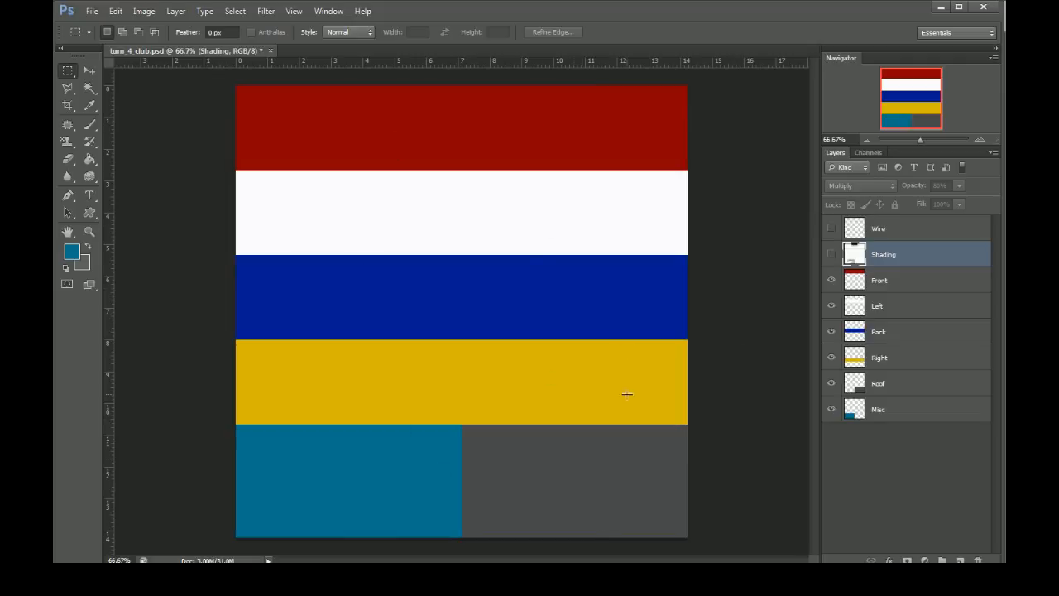
pyautogui.click(833, 255)
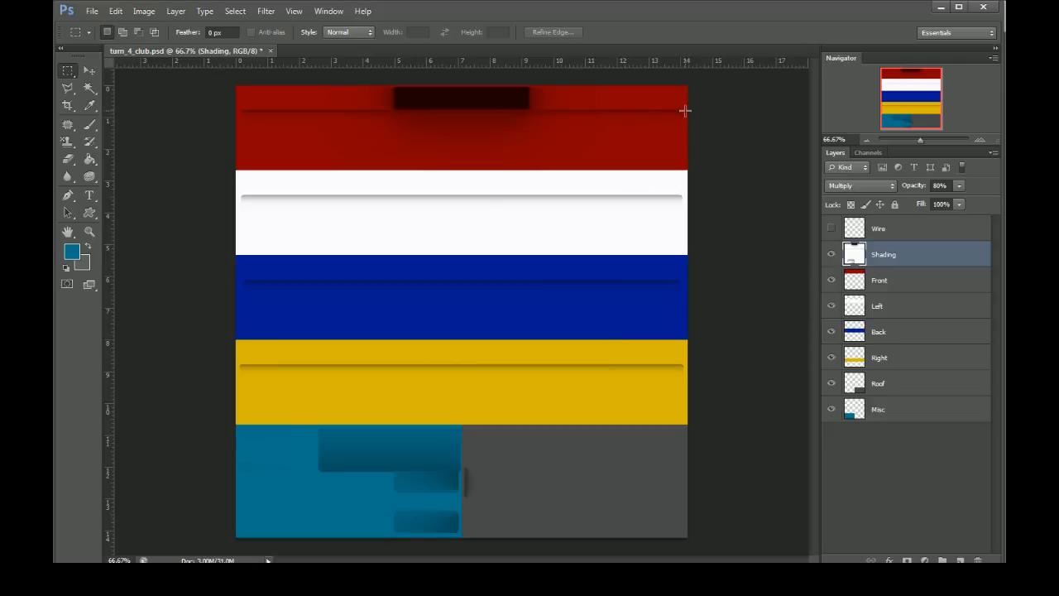
pyautogui.click(832, 227)
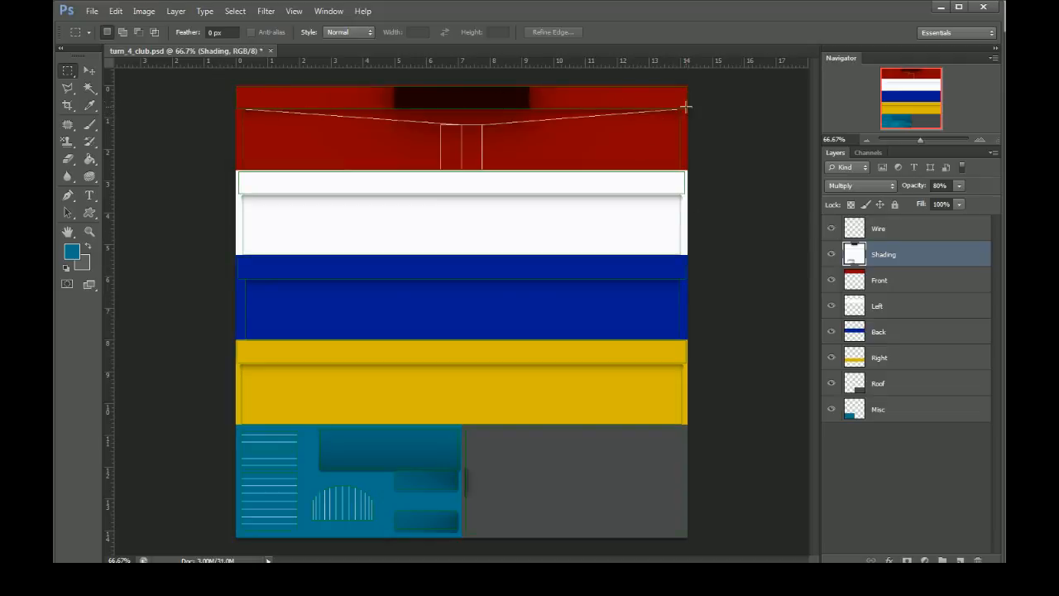
# Compare the texture with the 3ds Max model and toggle the Shading layer off and back on in Photoshop.
pyautogui.hotkey('alt', 'Tab')
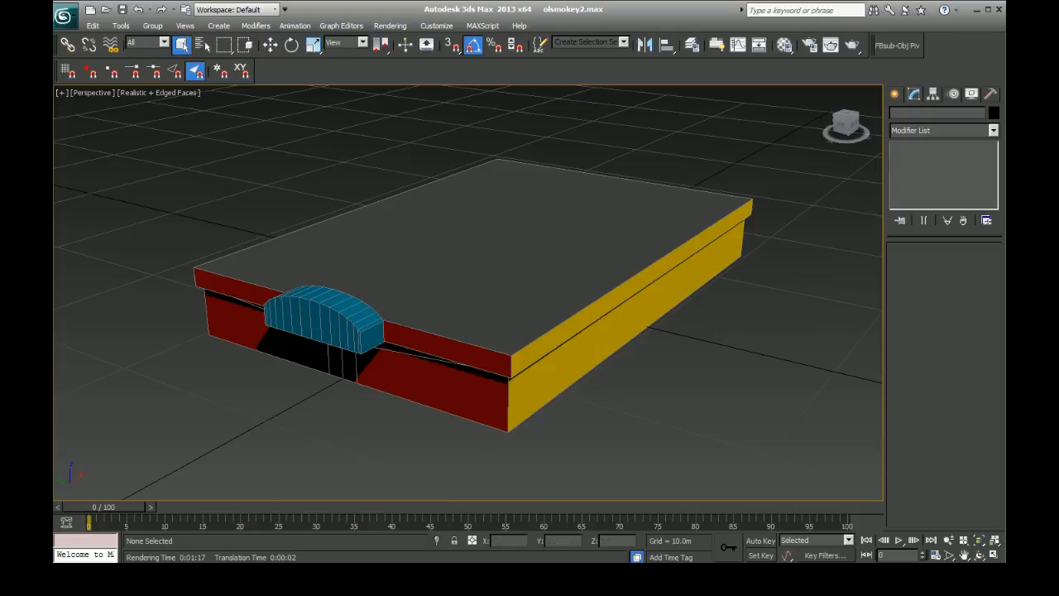
pyautogui.hotkey('alt', 'Tab')
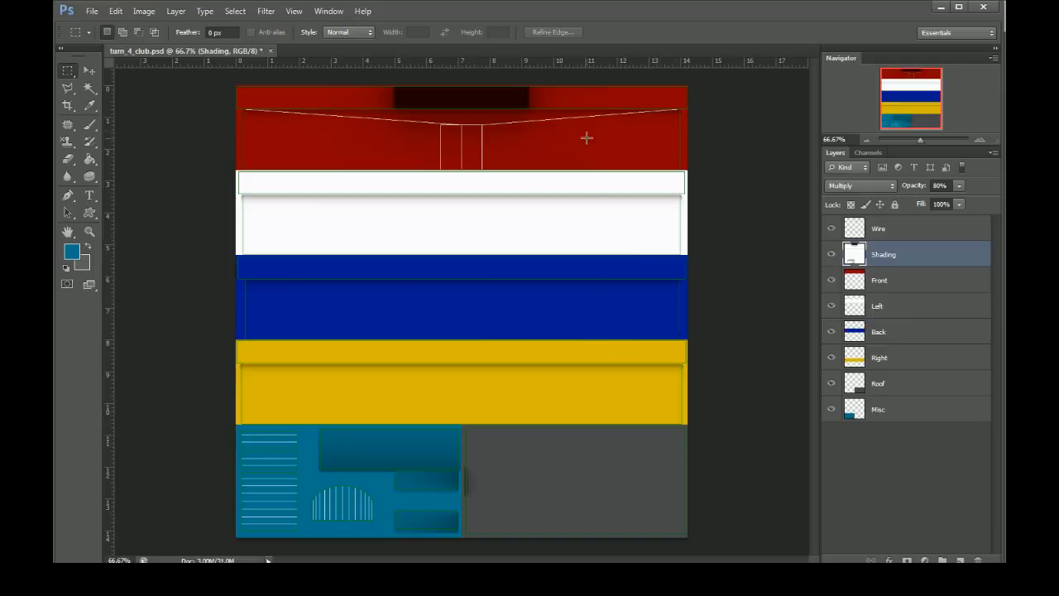
pyautogui.click(831, 256)
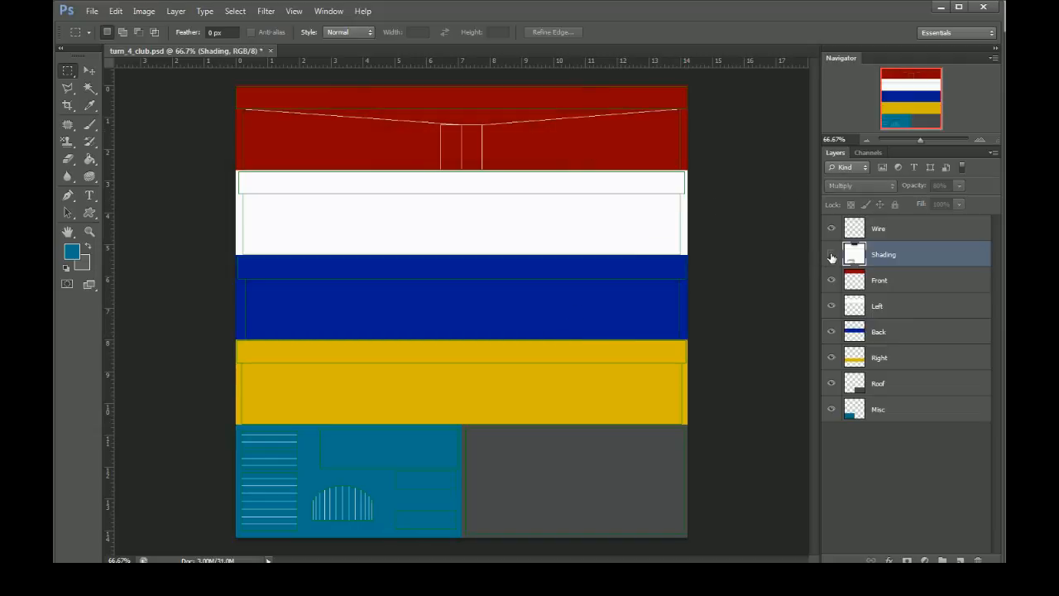
pyautogui.click(831, 256)
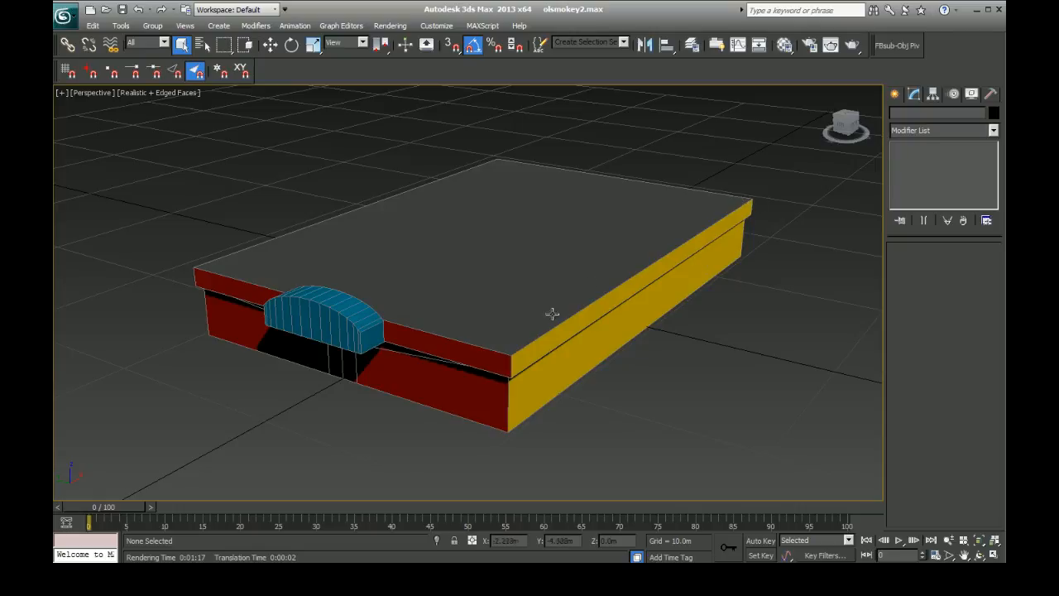
# Select the turn_4_club building in 3ds Max and look up Unwrap UVW among the available modifiers.
pyautogui.hotkey('alt', 'Tab')
pyautogui.click(593, 330)
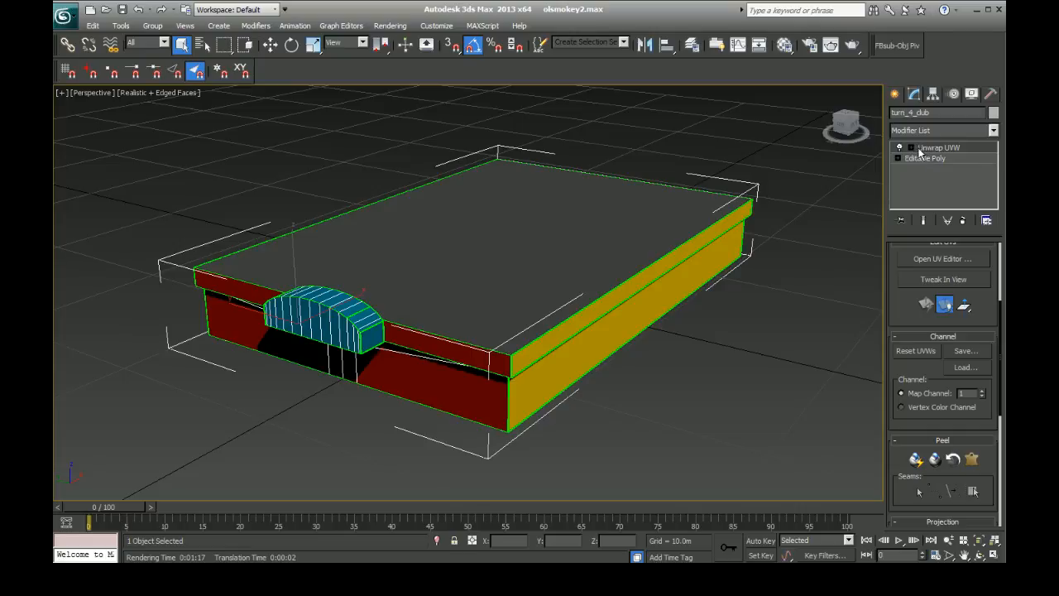
pyautogui.click(956, 129)
pyautogui.scroll(-10, 921, 480)
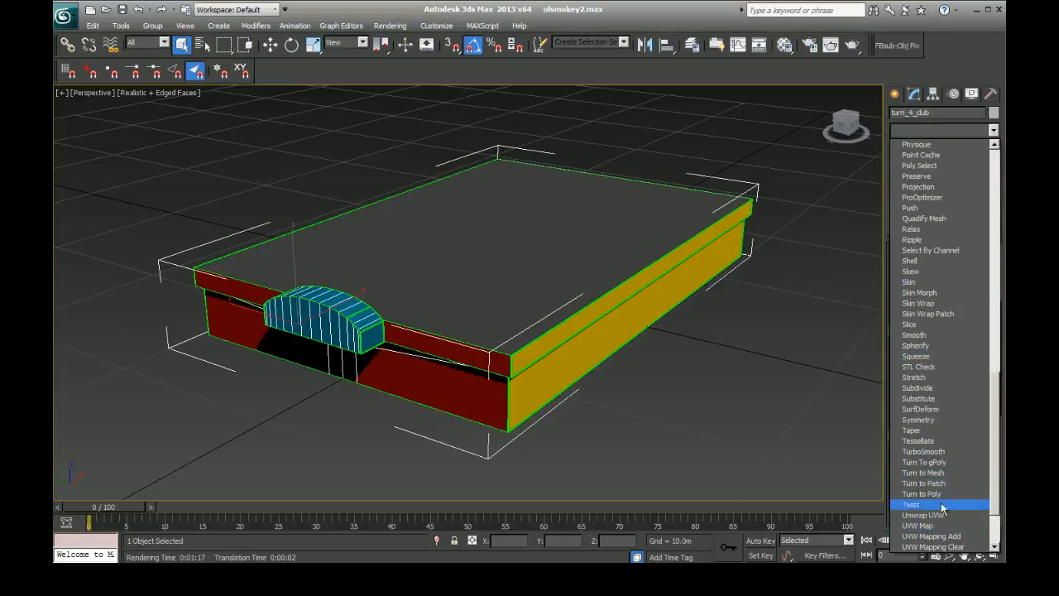
pyautogui.scroll(-9, 946, 477)
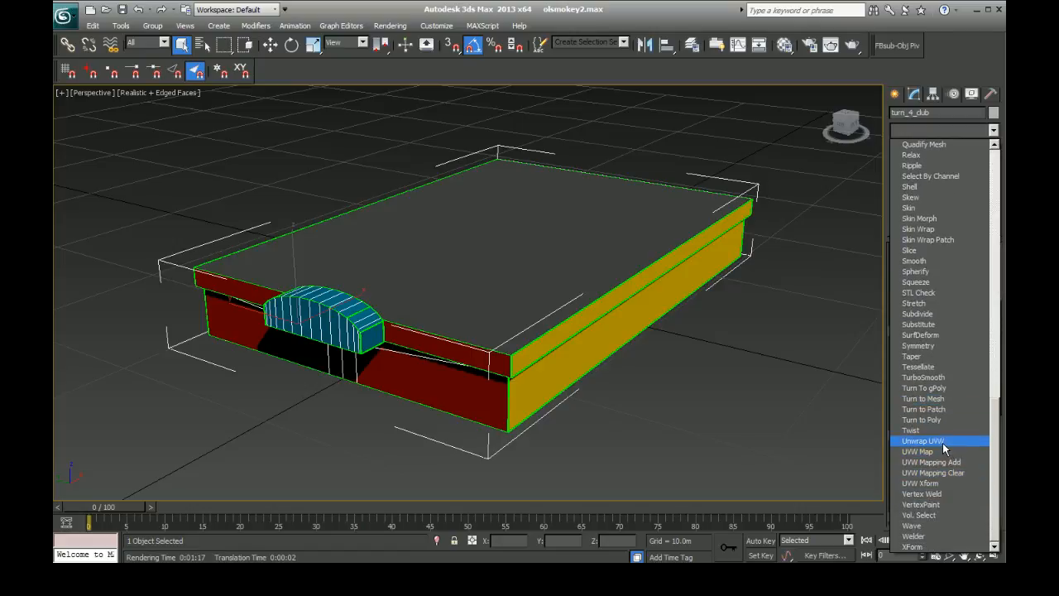
pyautogui.click(925, 444)
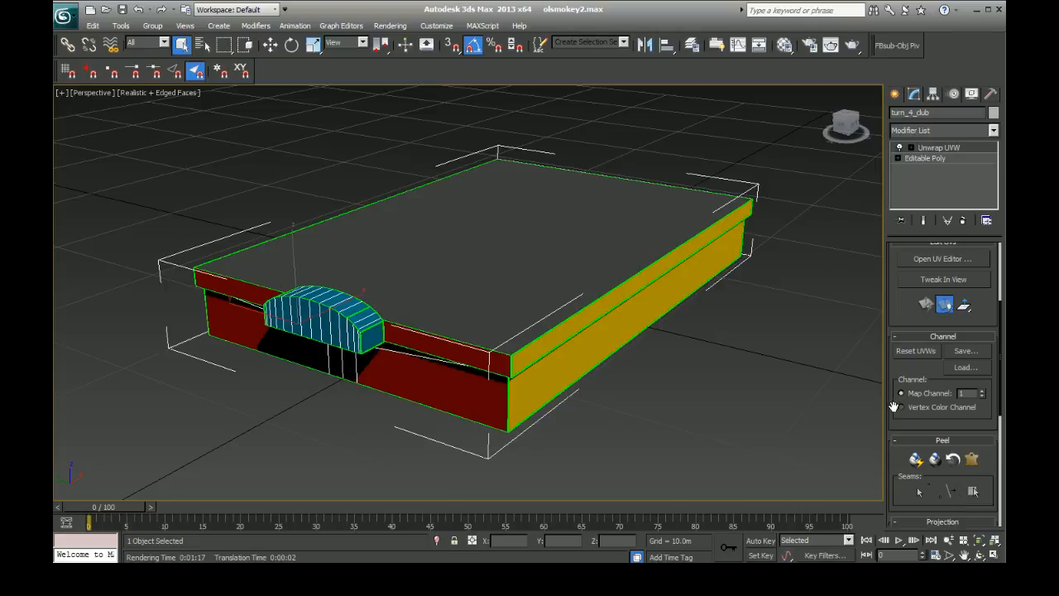
# Open the building's UV editor, maximize it and examine the UV layout over the turn_4_club.bmp texture.
pyautogui.click(942, 259)
pyautogui.doubleClick(579, 99)
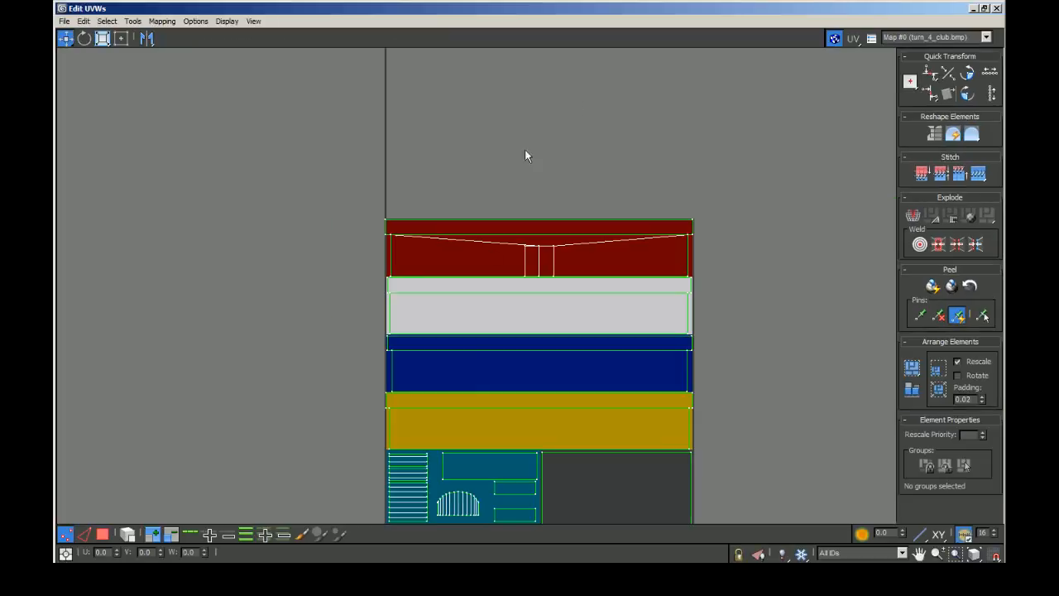
pyautogui.scroll(-2, 246, 291)
pyautogui.scroll(4, 276, 402)
pyautogui.scroll(1, 672, 408)
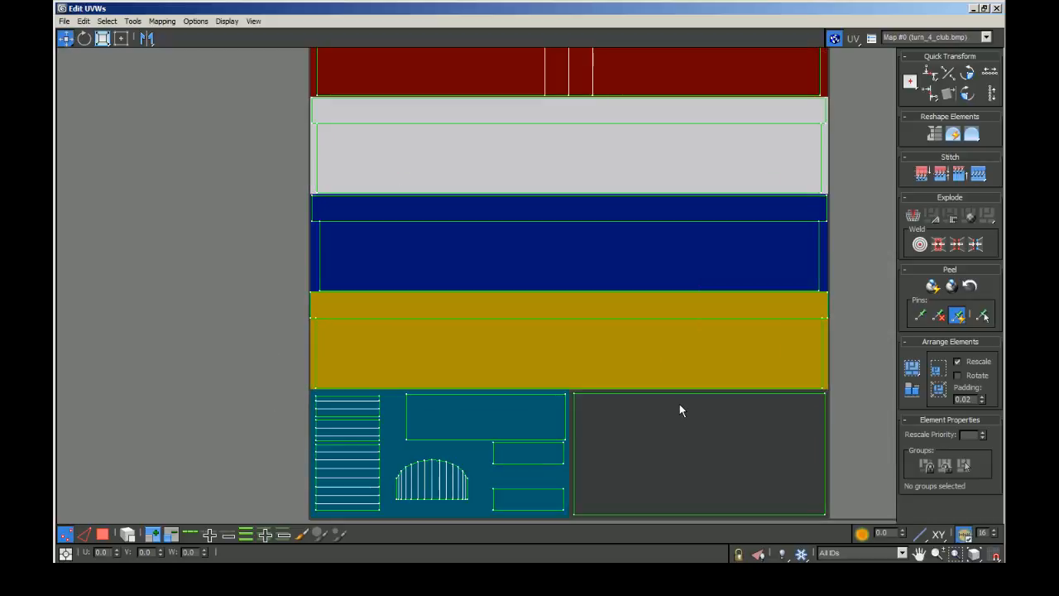
pyautogui.scroll(-1, 680, 404)
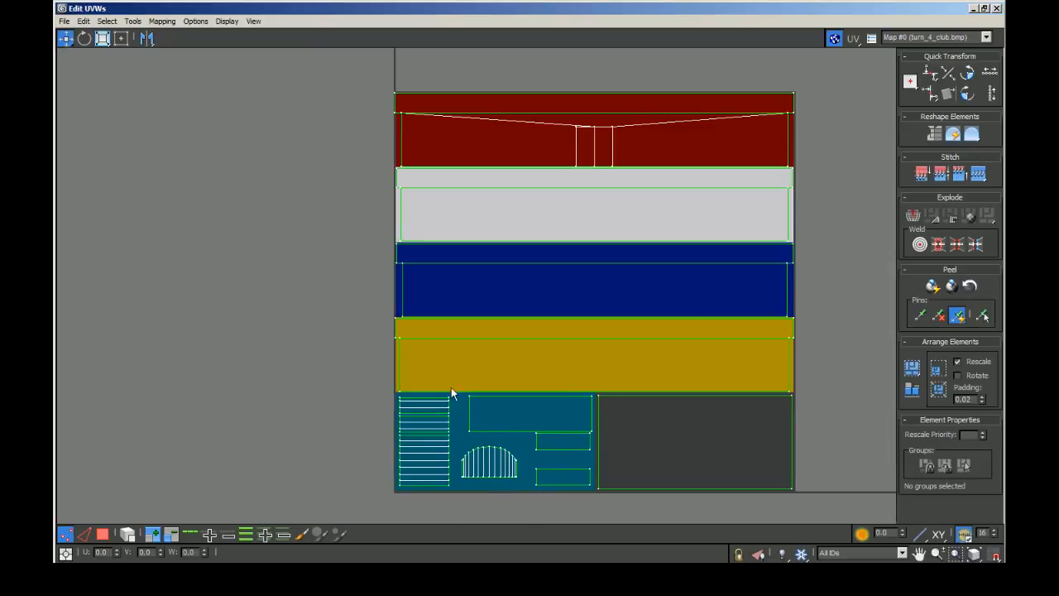
# Open the Render UVW Template dialog, check the Wire layer in Photoshop, and close the dialog without rendering.
pyautogui.click(132, 21)
pyautogui.moveTo(192, 22)
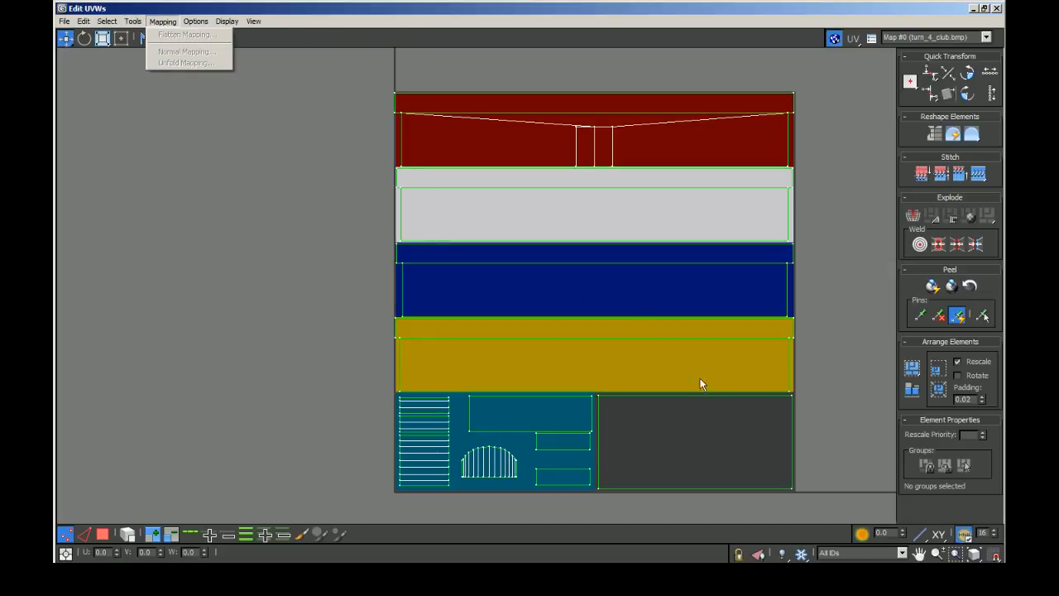
pyautogui.click(297, 347)
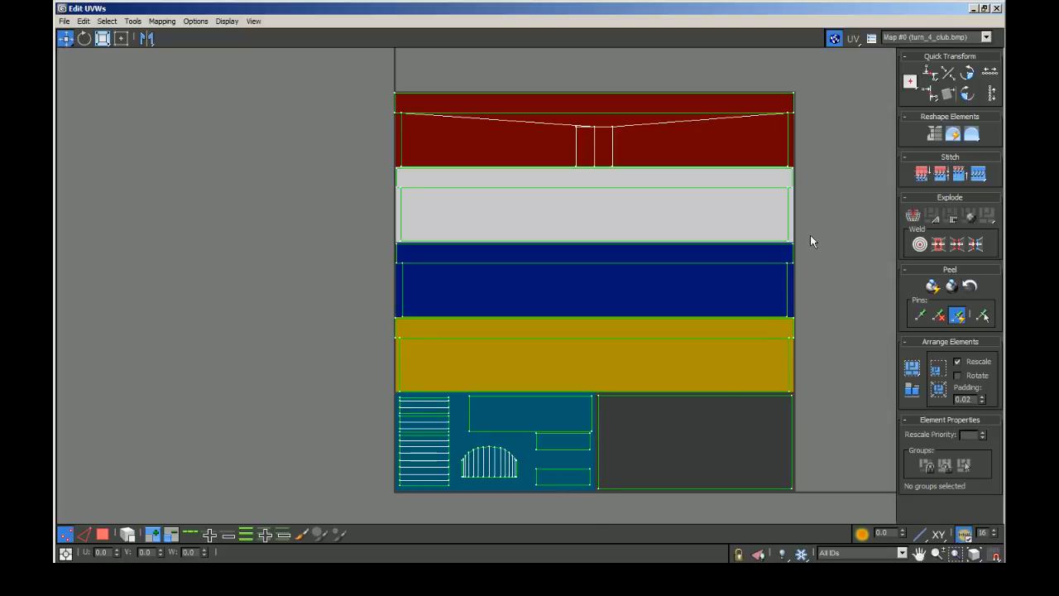
pyautogui.scroll(-2, 373, 273)
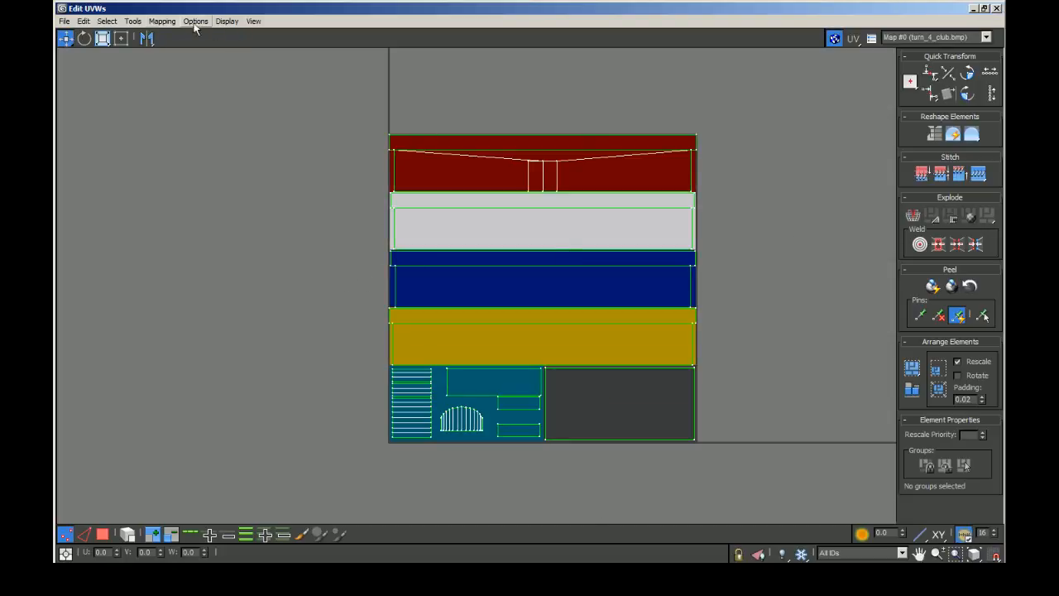
pyautogui.click(161, 20)
pyautogui.moveTo(133, 20)
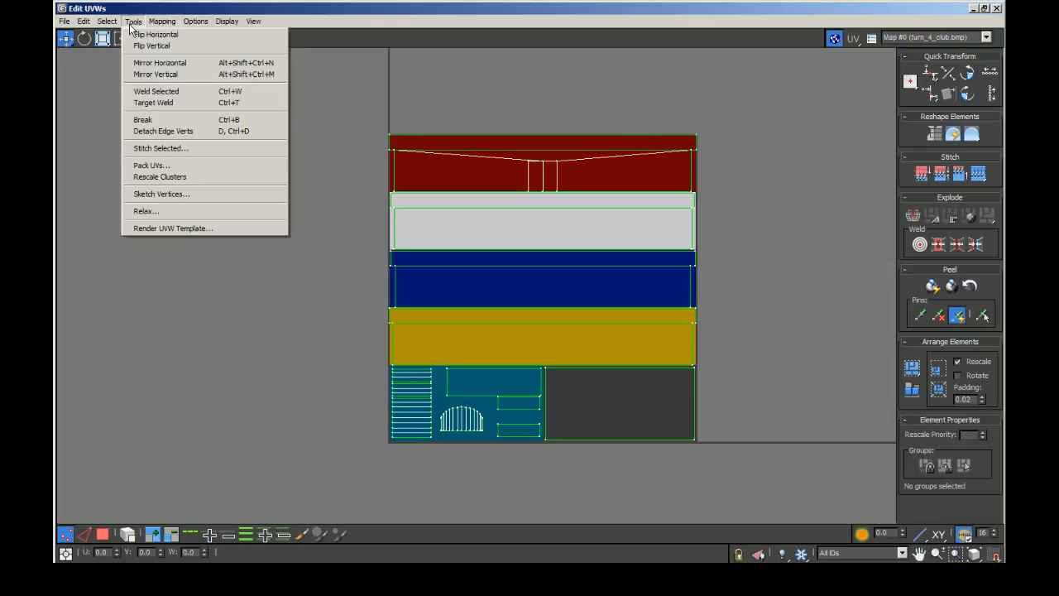
pyautogui.click(155, 229)
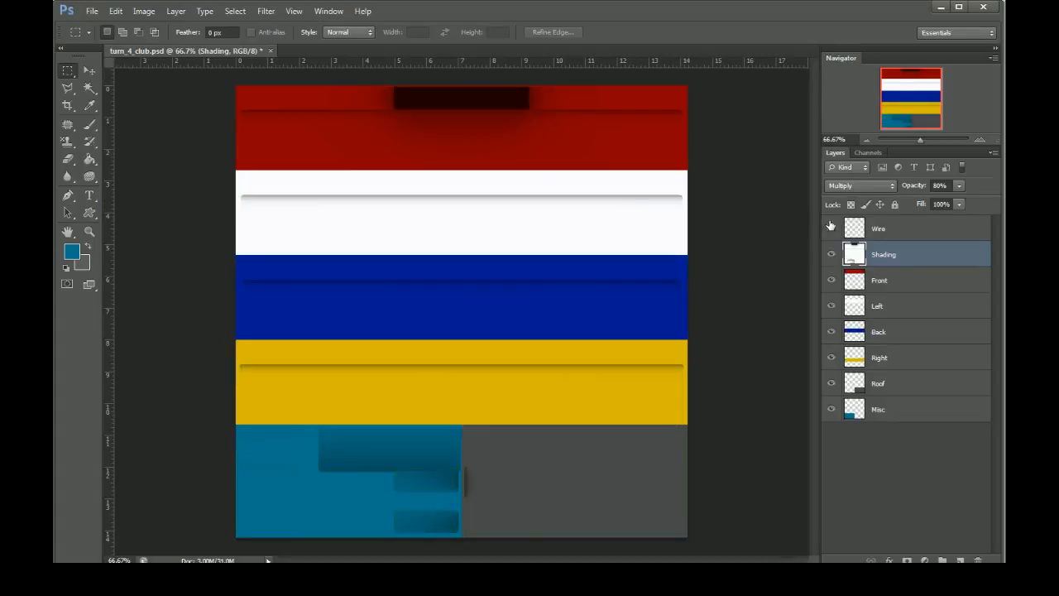
pyautogui.click(586, 561)
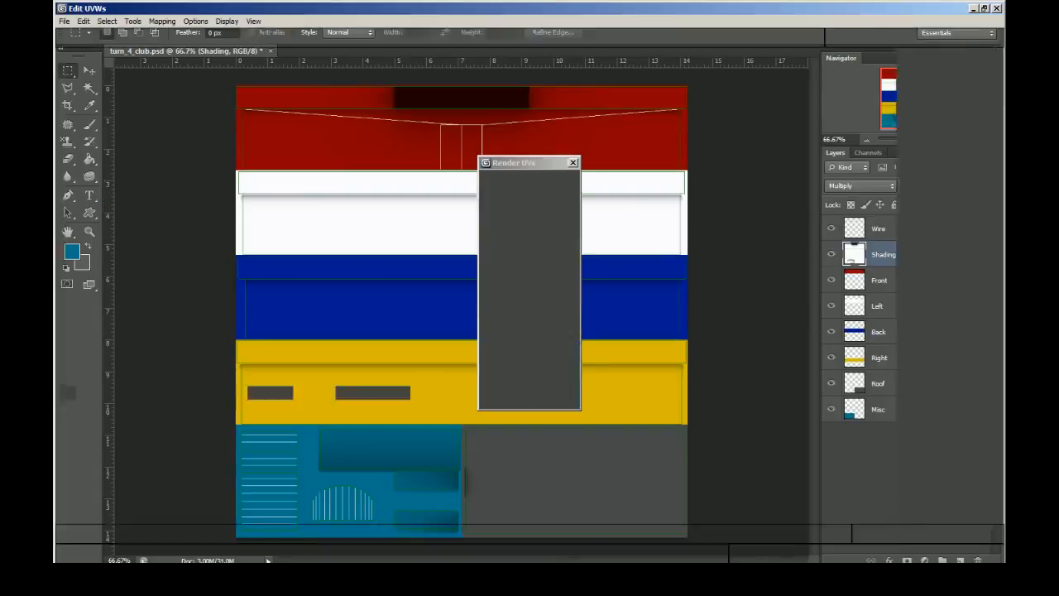
pyautogui.click(573, 162)
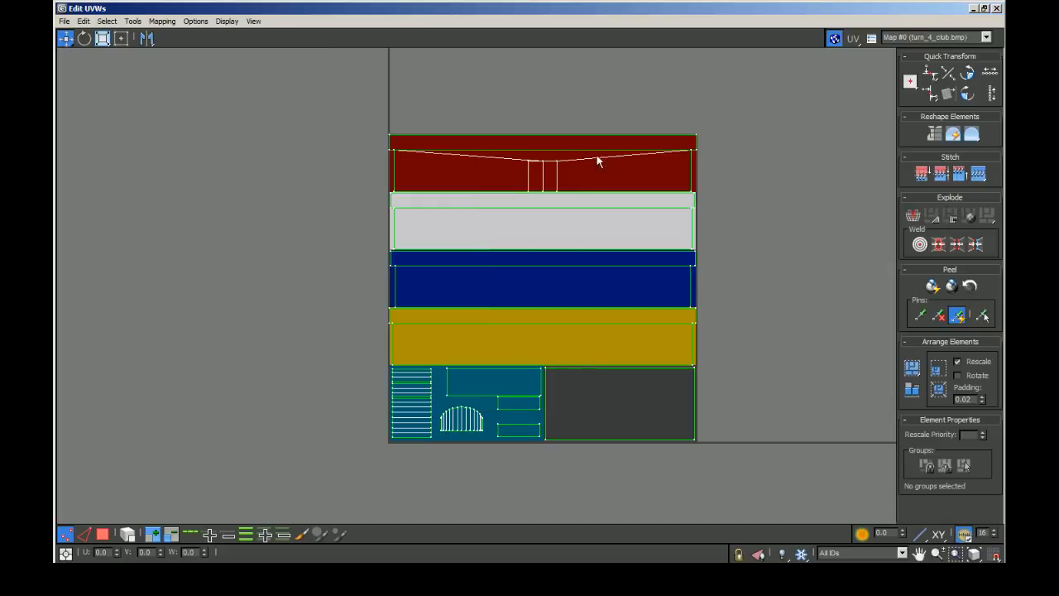
# Close the UV editor and open the Render To Texture dialog for the turn_4_club object.
pyautogui.click(998, 8)
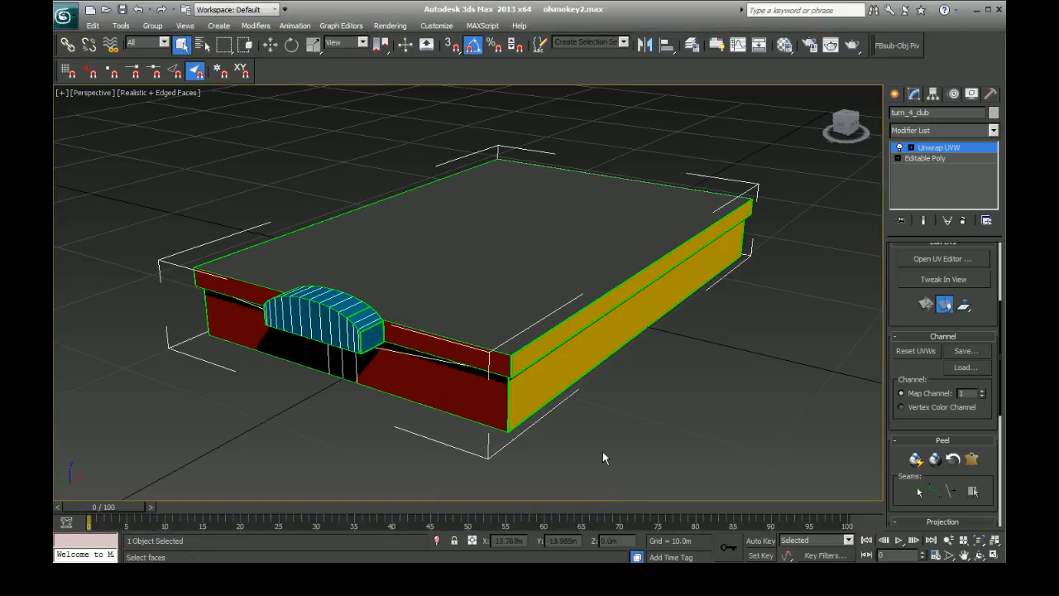
pyautogui.click(394, 26)
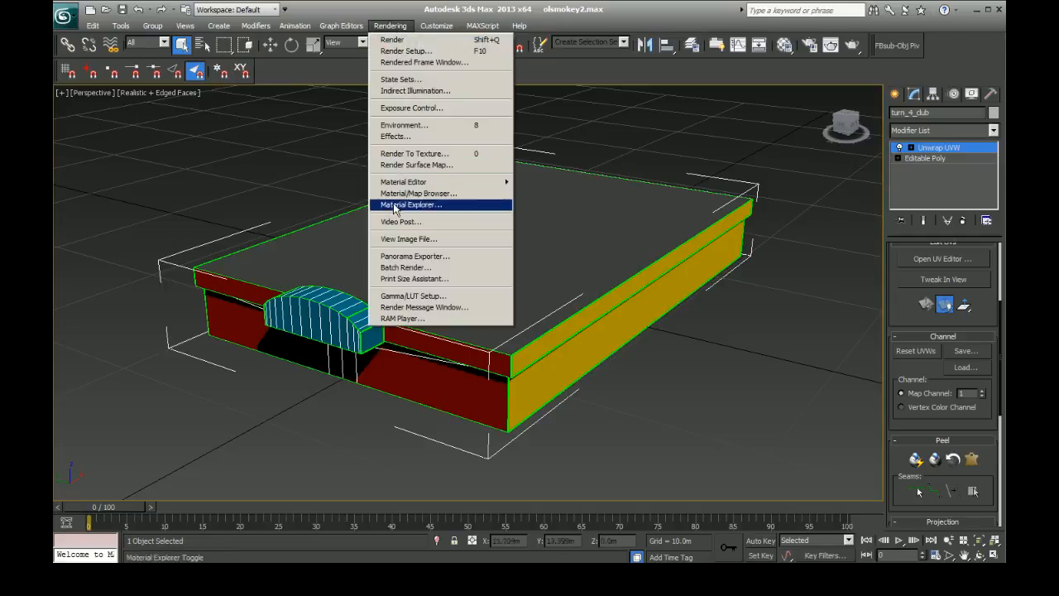
pyautogui.click(421, 154)
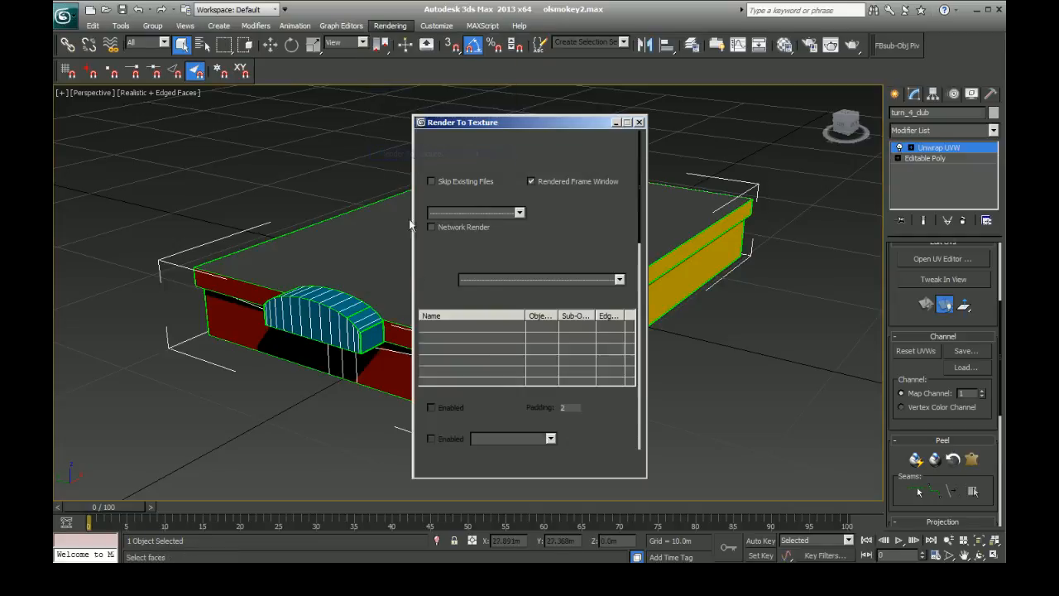
pyautogui.click(390, 25)
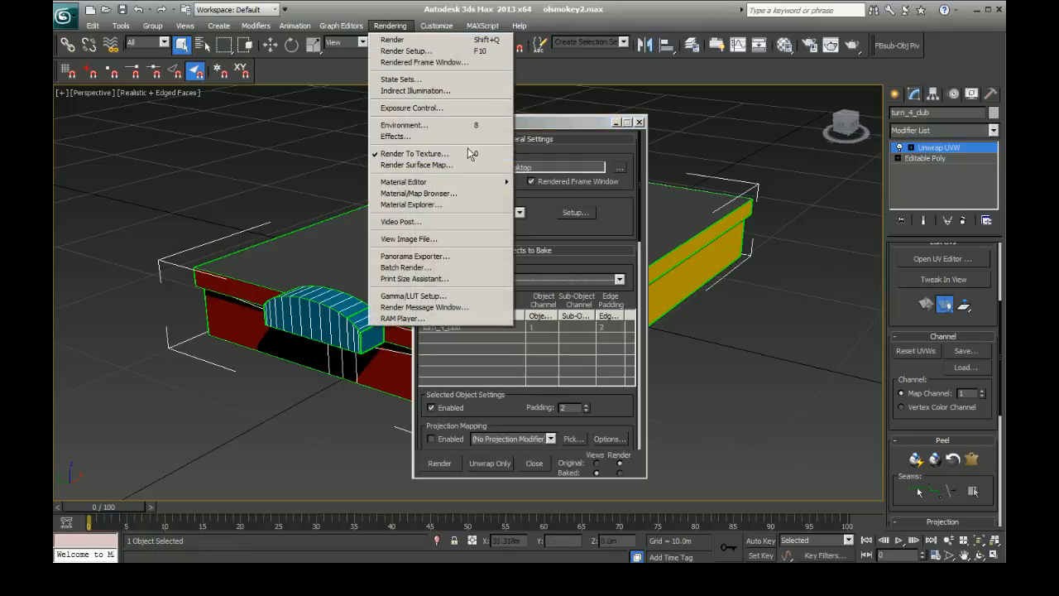
pyautogui.click(639, 122)
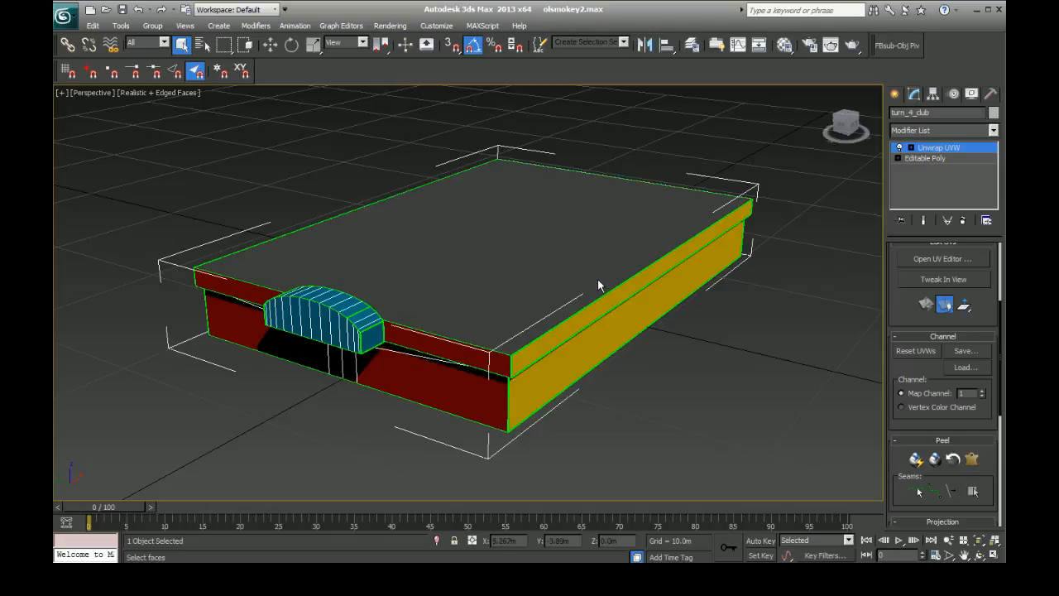
pyautogui.press('0')
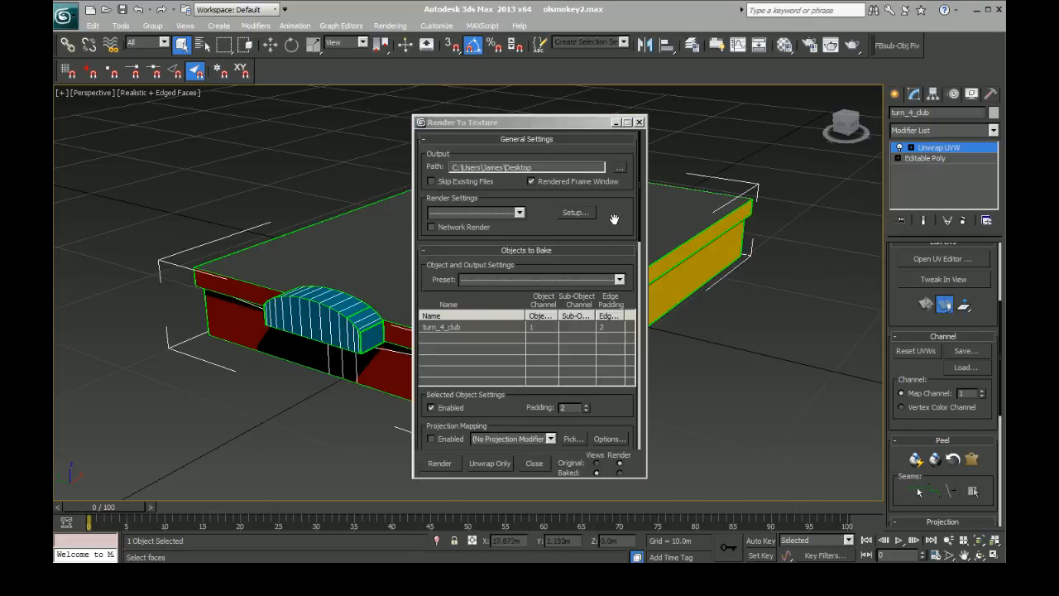
# Load the mental.ray.daylighting.high render preset with its Environment, NVIDIA mental ray, Processing and Indirect Illumination categories.
pyautogui.moveTo(615, 219)
pyautogui.mouseDown()
pyautogui.moveTo(619, 115)
pyautogui.moveTo(615, 222)
pyautogui.mouseUp()
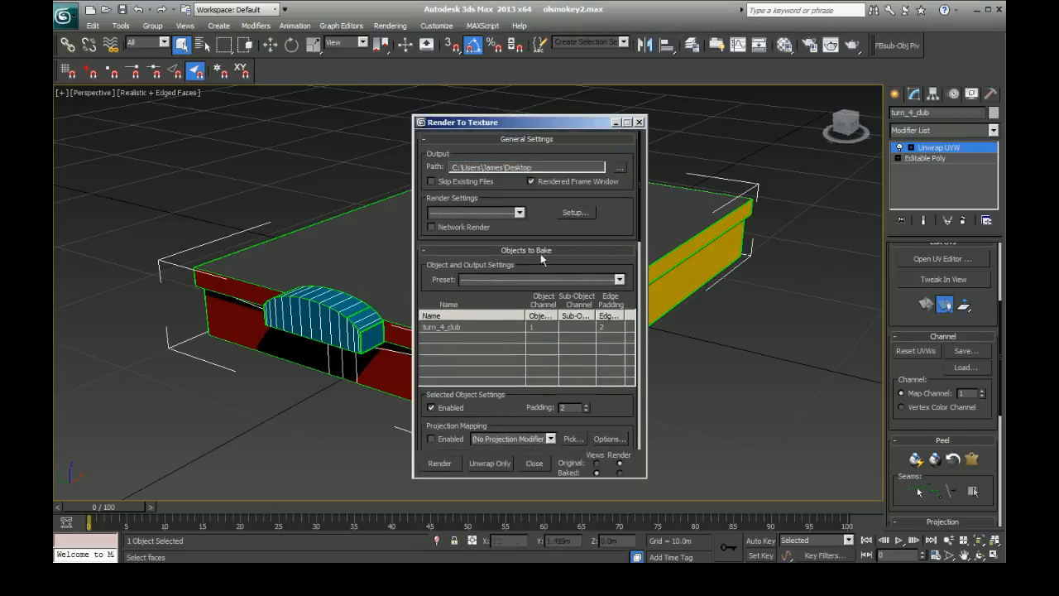
pyautogui.moveTo(594, 124); pyautogui.dragTo(626, 137)
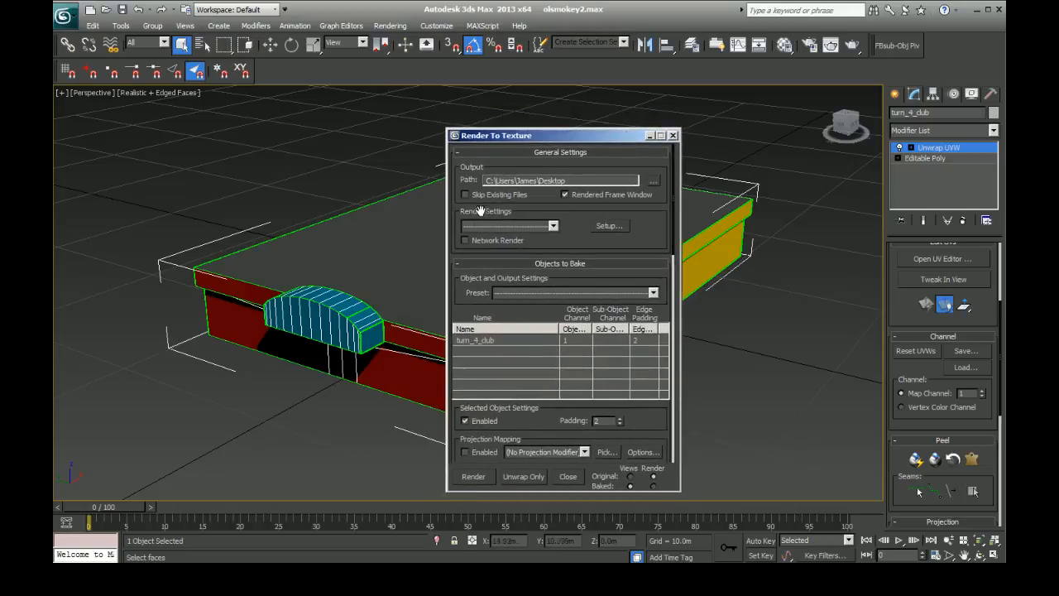
pyautogui.click(518, 225)
pyautogui.scroll(1, 557, 282)
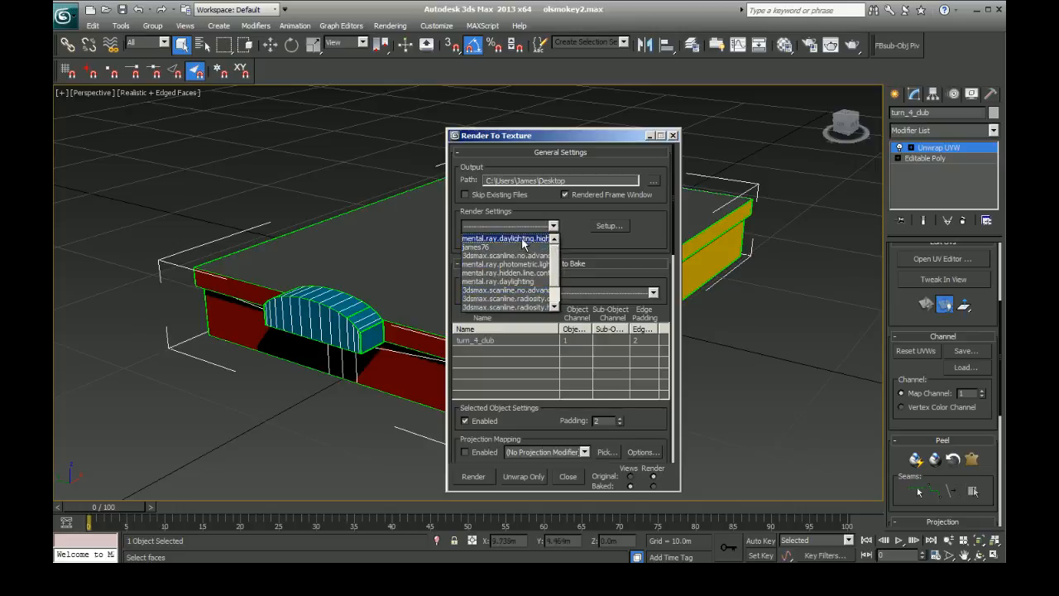
pyautogui.click(521, 238)
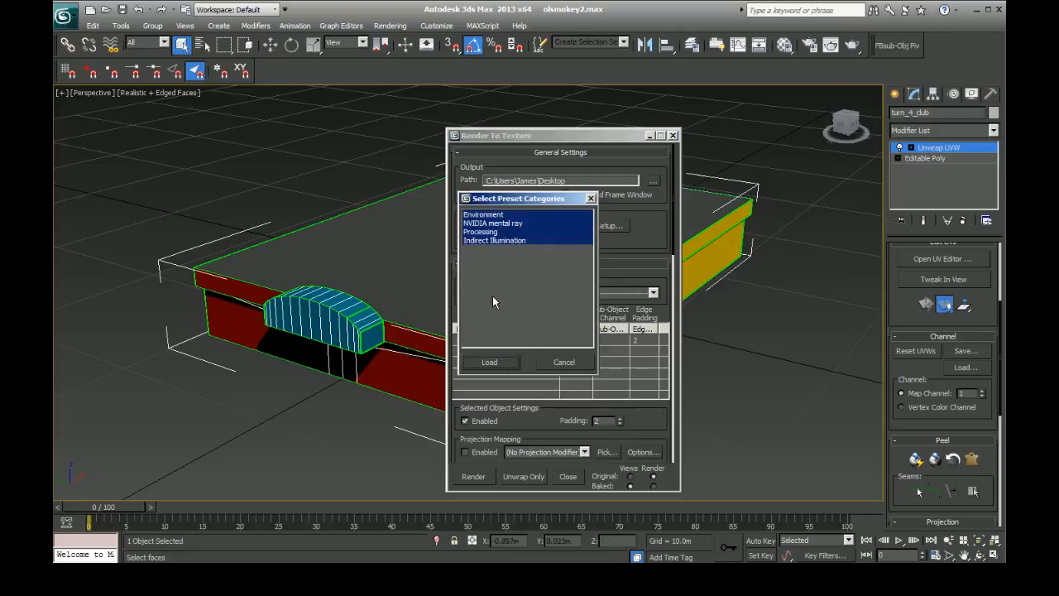
pyautogui.click(490, 363)
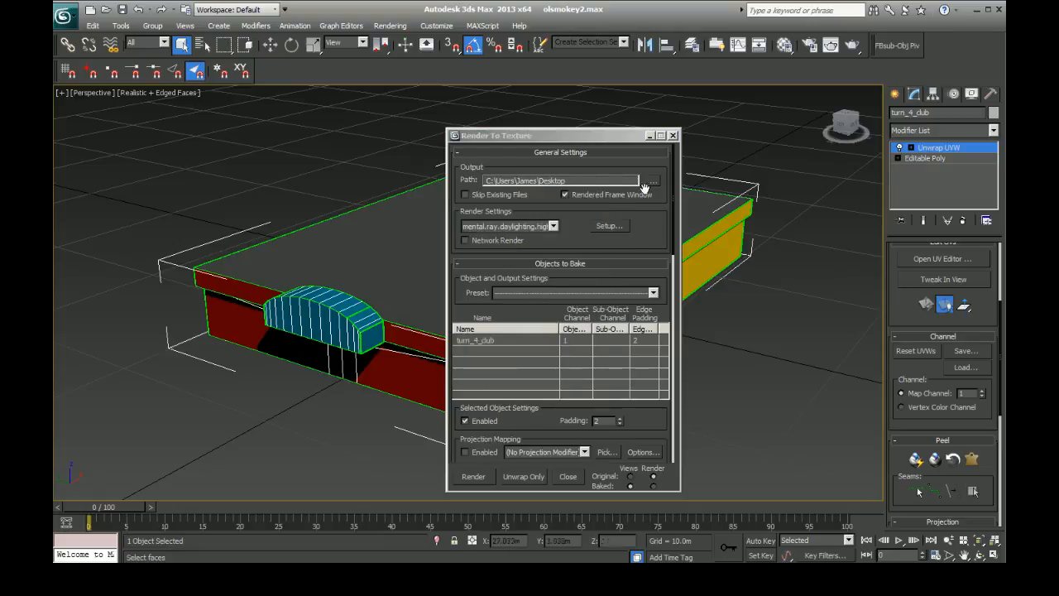
# Review the Objects to Bake settings for turn_4_club, including its Enabled and Padding options.
pyautogui.moveTo(644, 254); pyautogui.dragTo(646, 186)
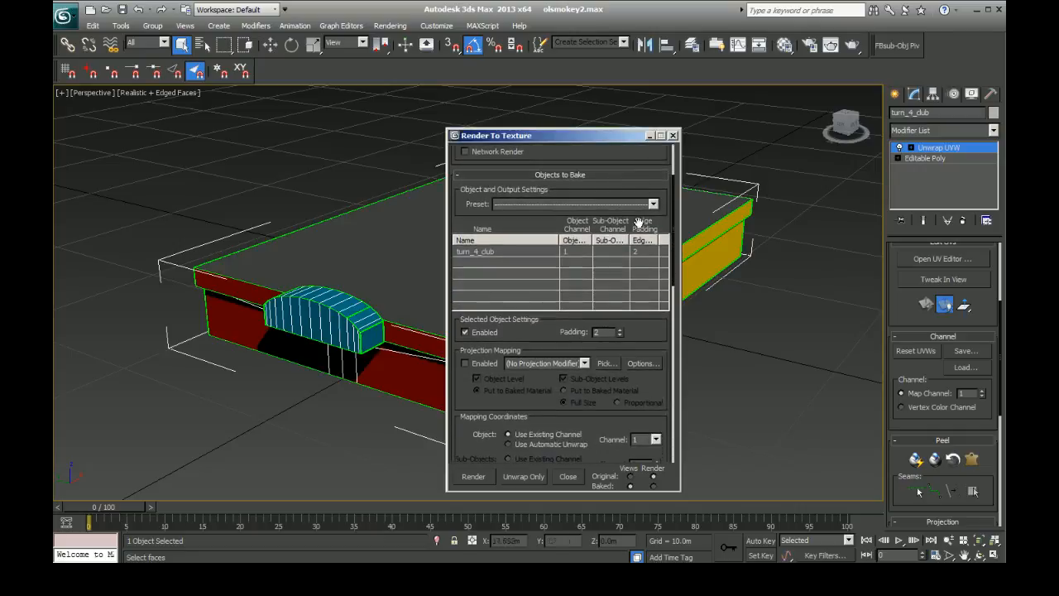
pyautogui.scroll(-2, 637, 339)
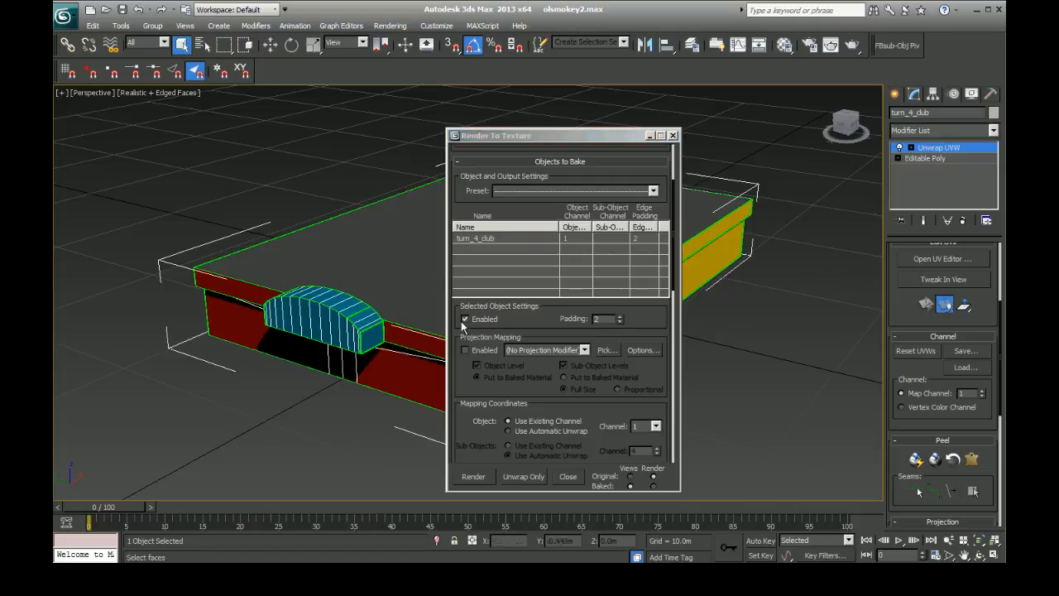
pyautogui.click(620, 135)
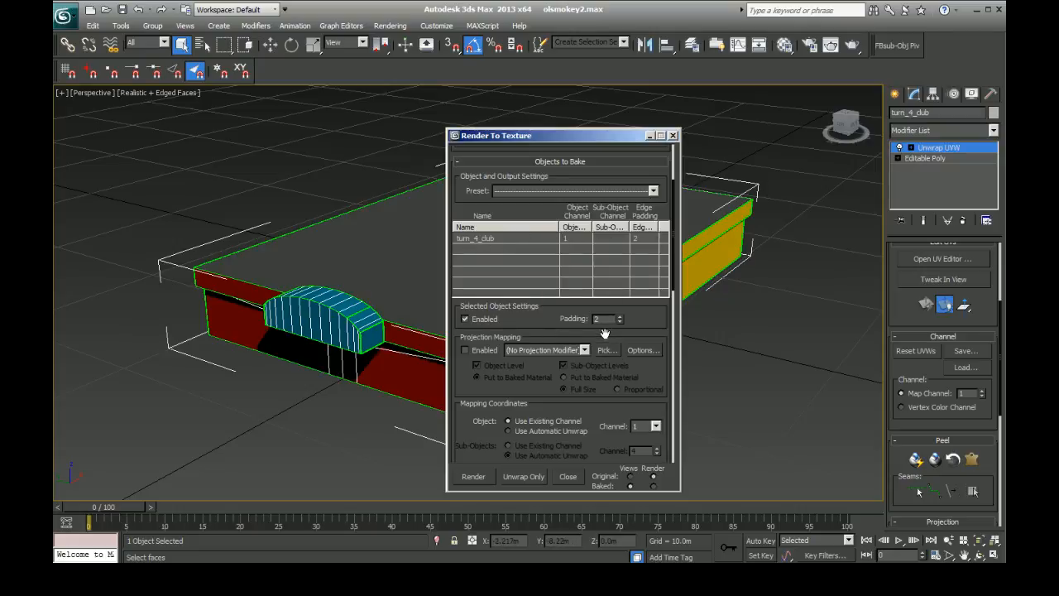
pyautogui.moveTo(619, 325); pyautogui.dragTo(639, 333)
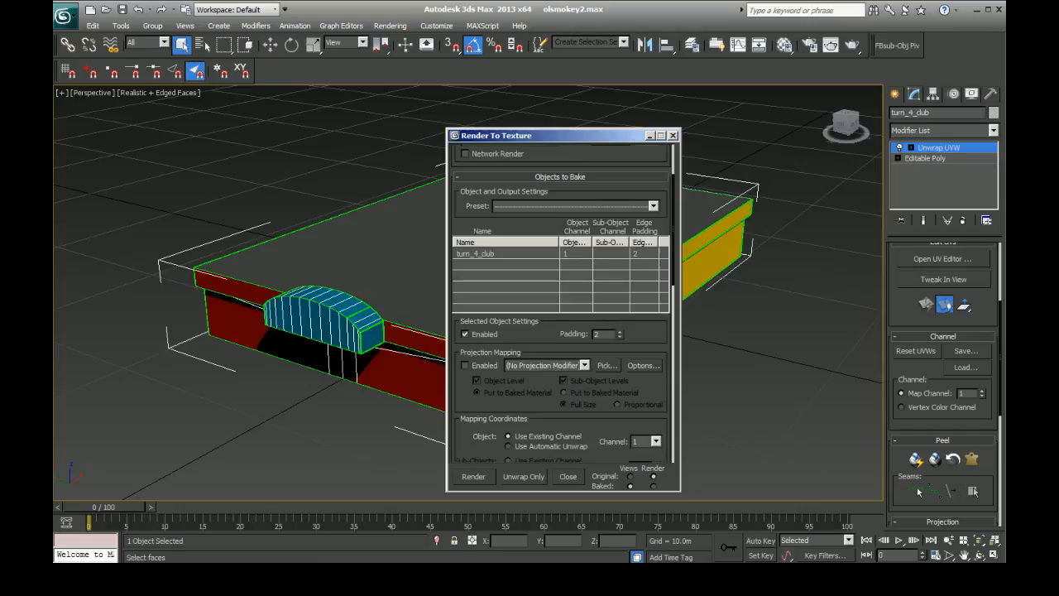
# Examine the gaps between the UV edges and the texture's colour borders in the maximized UV editor, and minimize it when done.
pyautogui.click(943, 259)
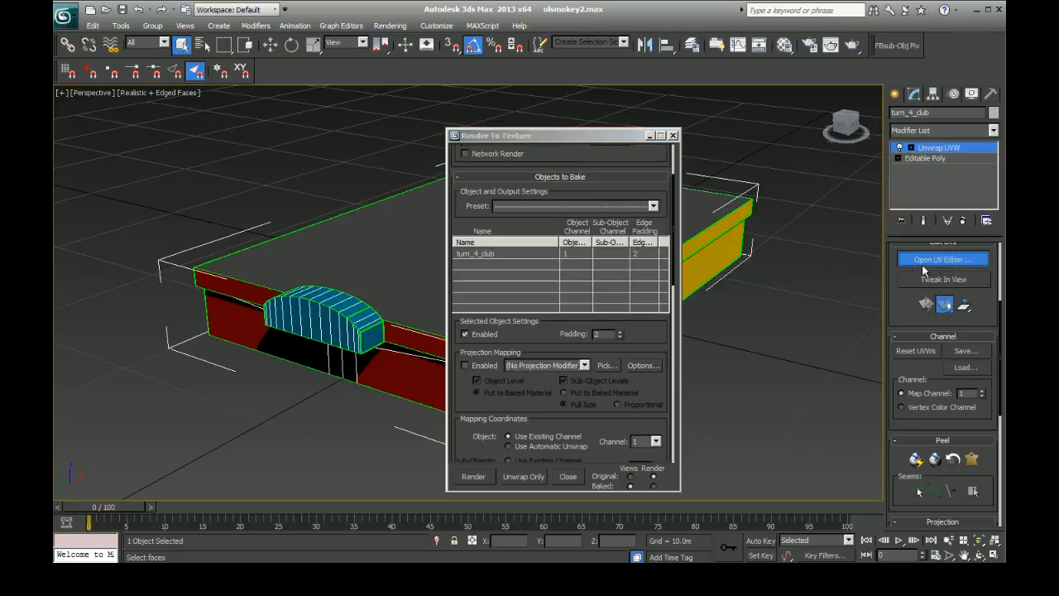
pyautogui.doubleClick(713, 104)
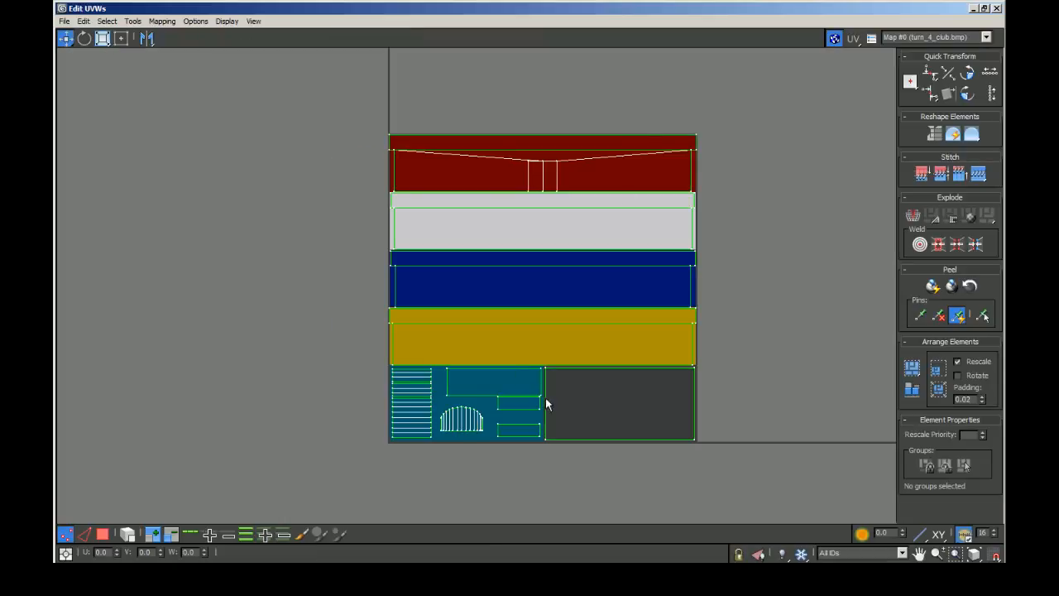
pyautogui.scroll(6, 546, 402)
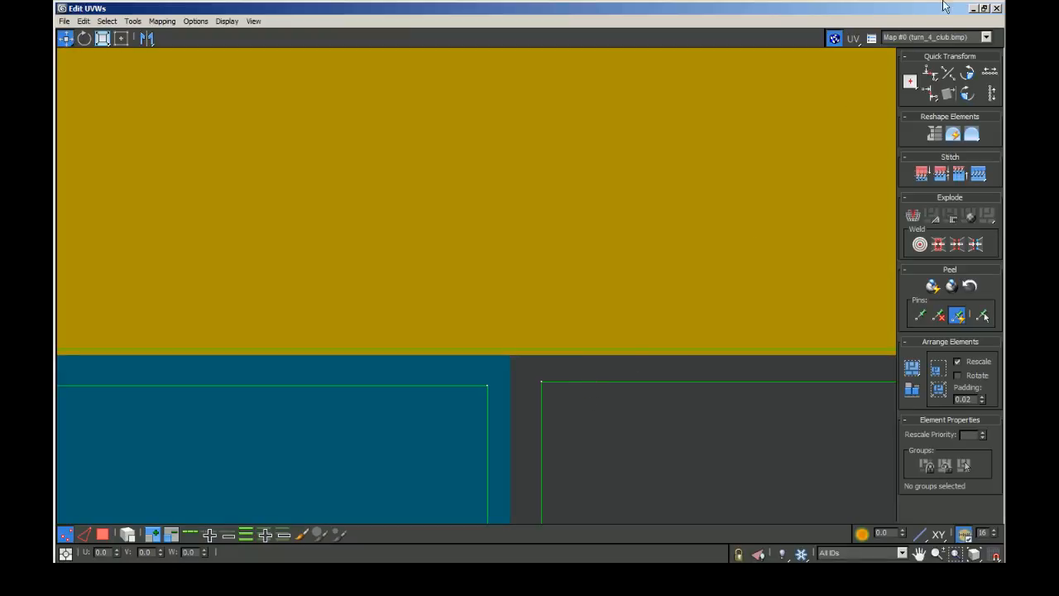
pyautogui.click(973, 8)
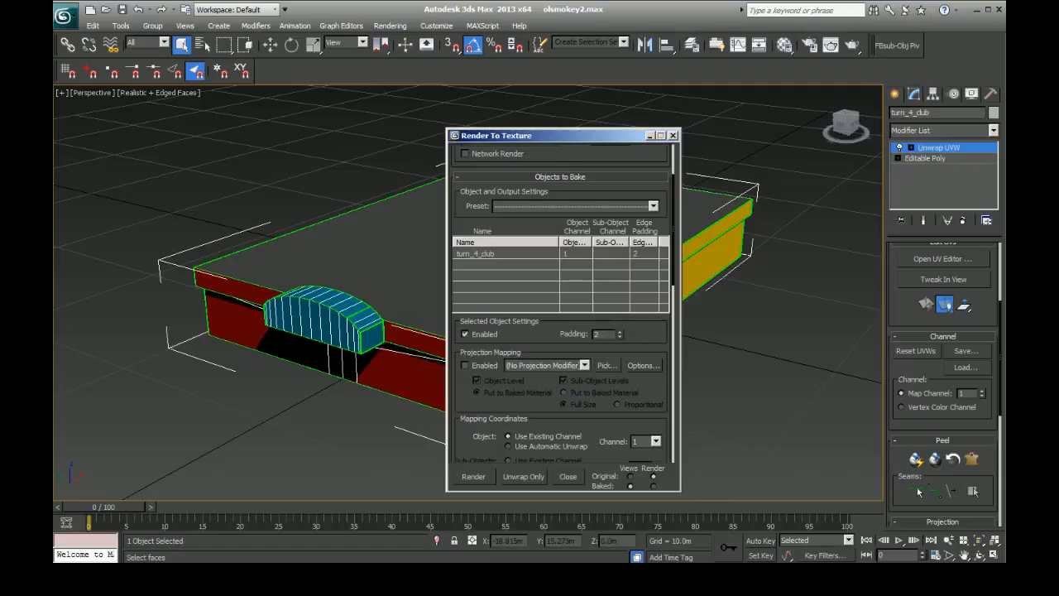
pyautogui.hotkey('ctrl', 'e')
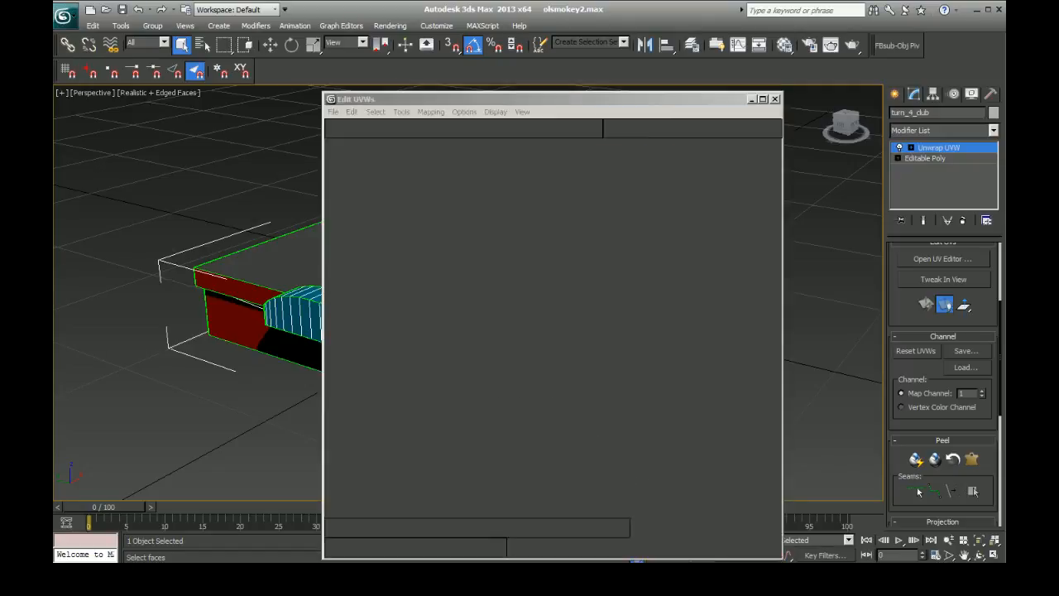
pyautogui.scroll(-5, 465, 317)
pyautogui.scroll(6, 818, 219)
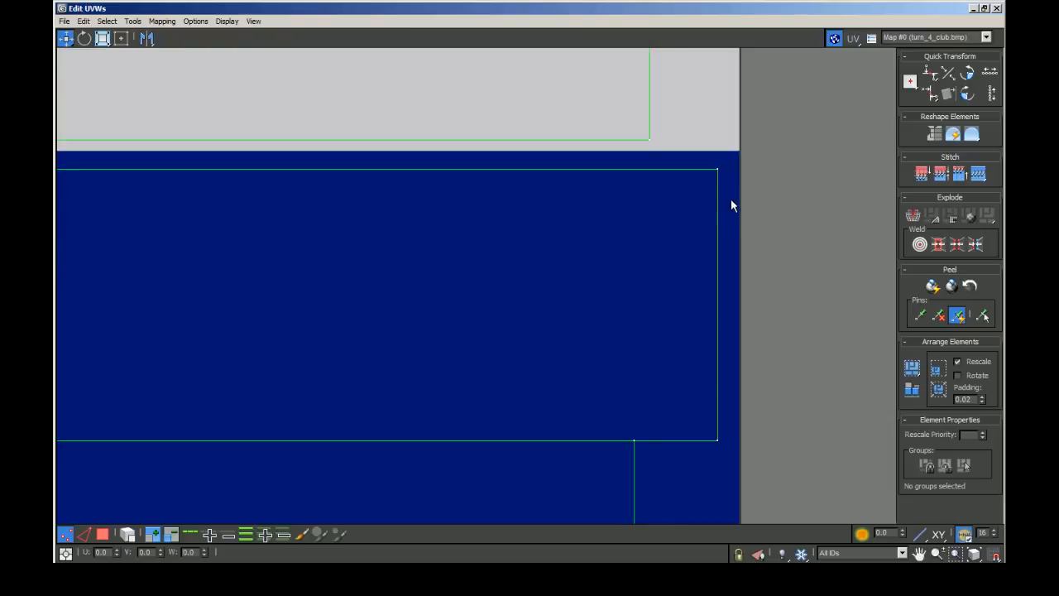
pyautogui.scroll(-2, 720, 255)
pyautogui.scroll(-3, 776, 425)
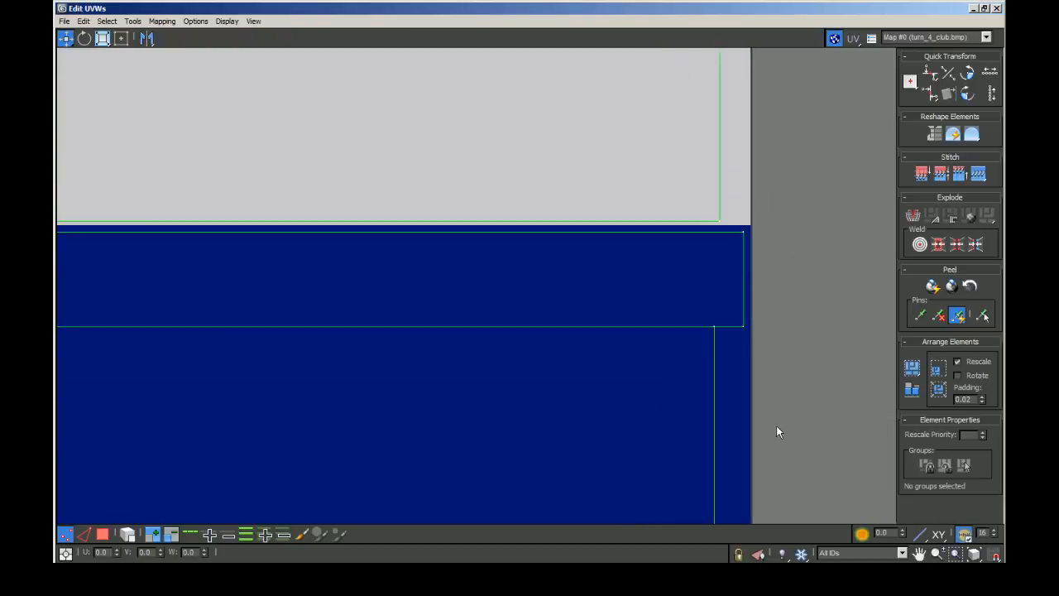
pyautogui.scroll(4, 707, 461)
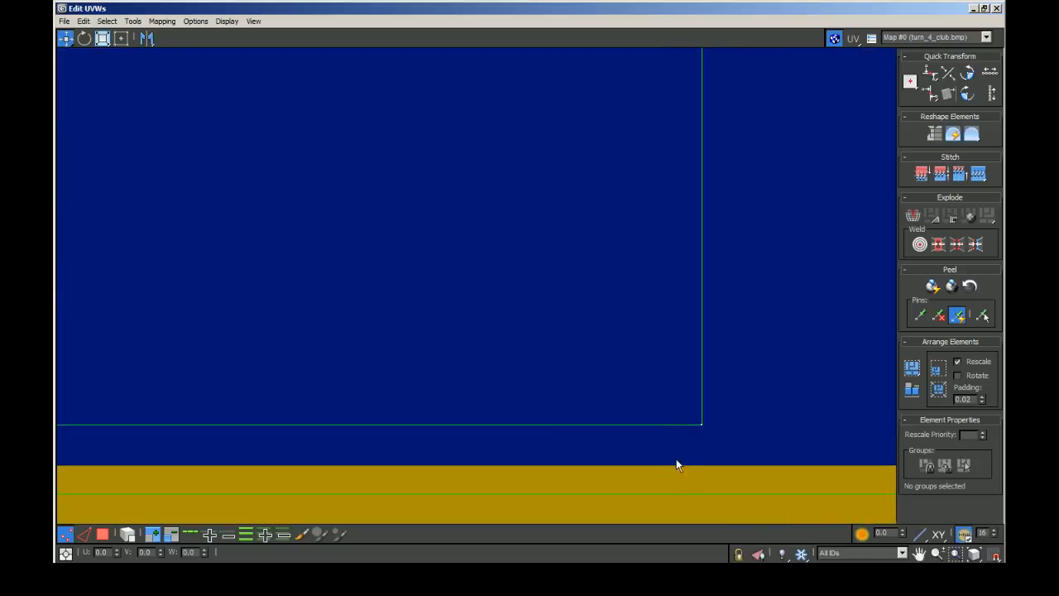
pyautogui.scroll(-4, 748, 457)
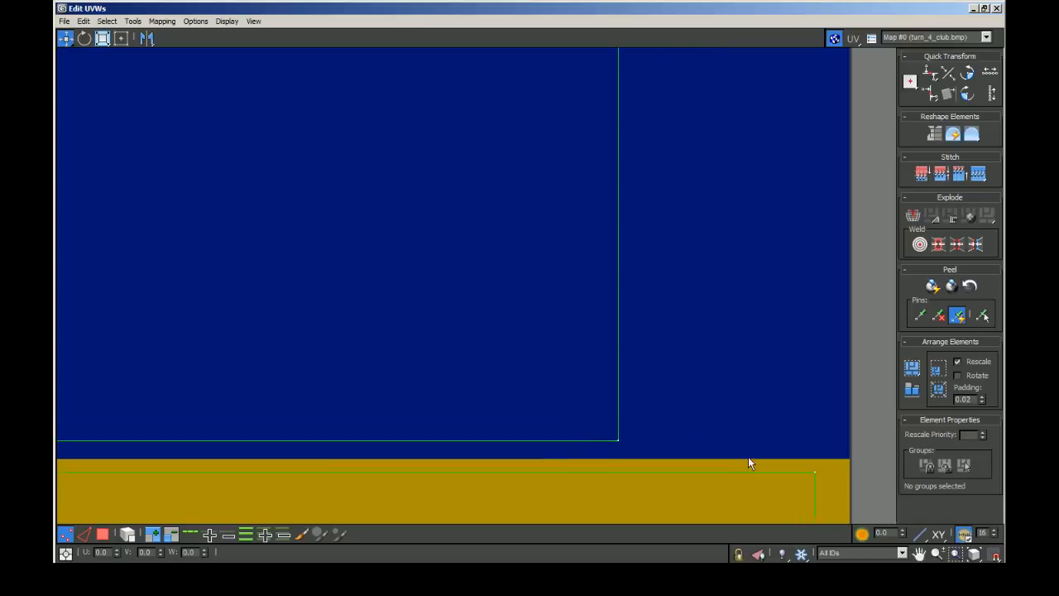
pyautogui.click(973, 8)
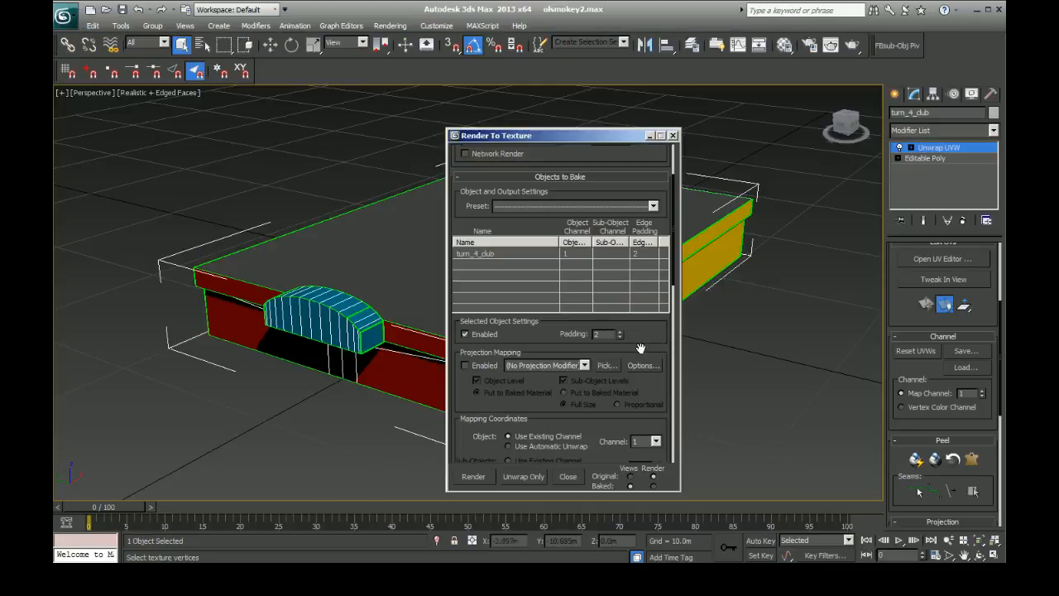
# Check the object's projection and mapping coordinate settings, comparing the existing channel with the Unwrap UVW map channel.
pyautogui.scroll(-5, 633, 348)
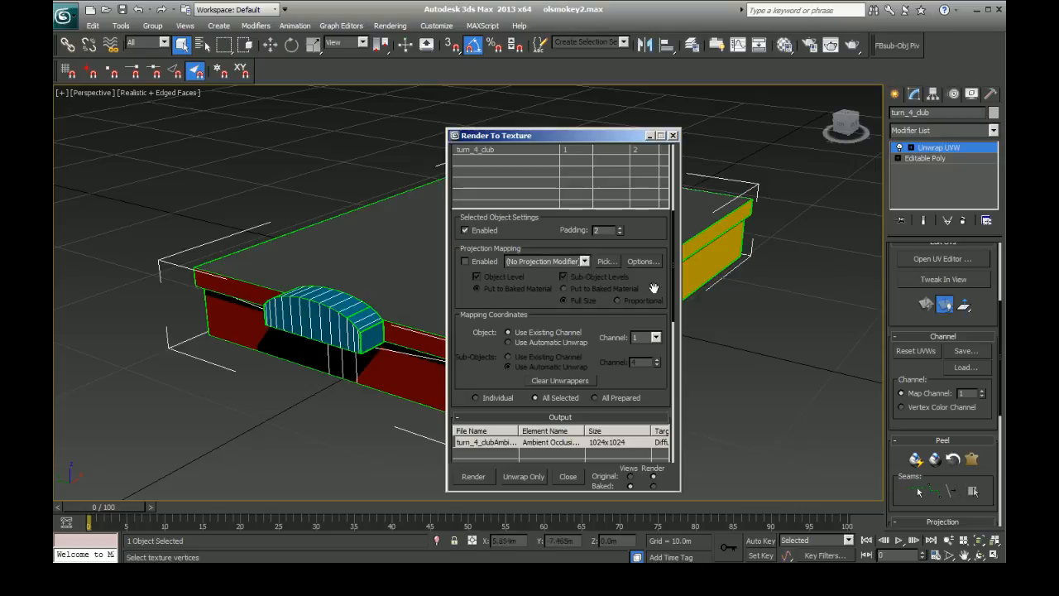
pyautogui.scroll(-2, 609, 322)
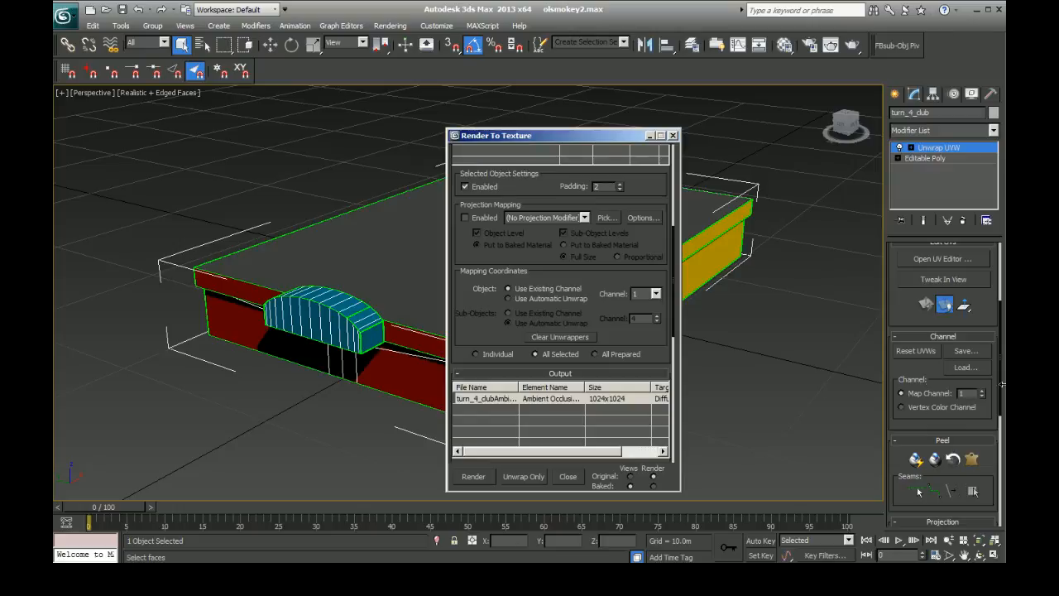
pyautogui.click(654, 295)
pyautogui.click(652, 305)
pyautogui.click(660, 298)
pyautogui.click(656, 294)
# Delete the existing 1024x1024 Ambient Occlusion element from the bake output list.
pyautogui.moveTo(646, 335); pyautogui.dragTo(642, 273)
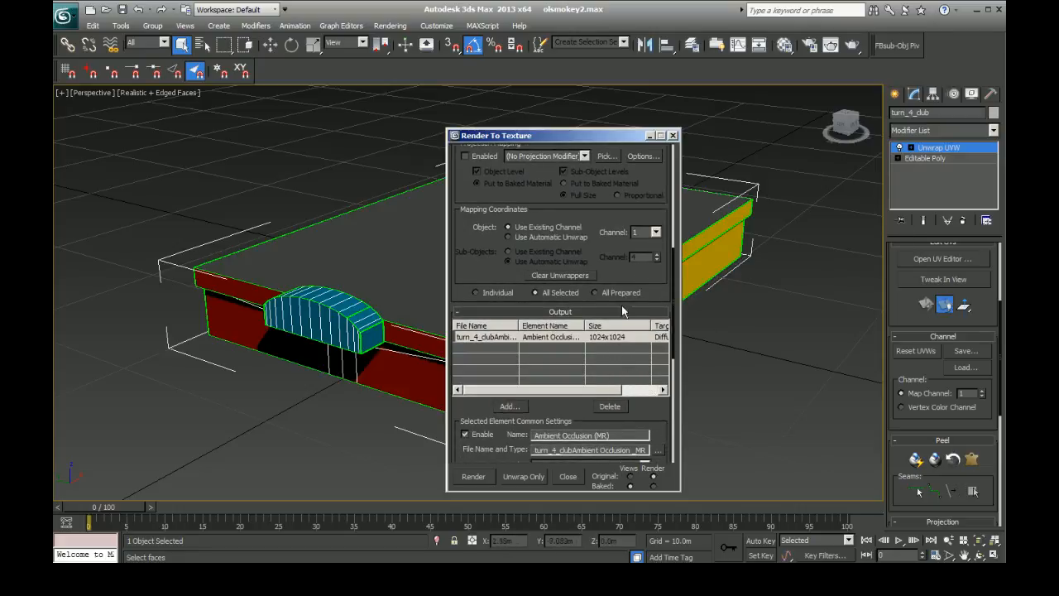
pyautogui.moveTo(645, 277); pyautogui.dragTo(644, 235)
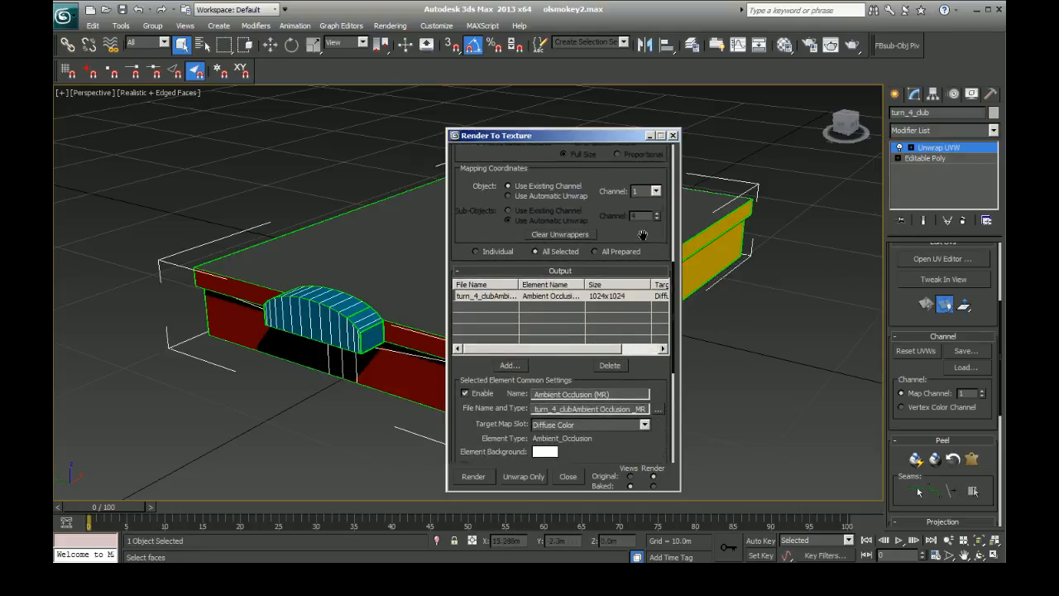
pyautogui.click(609, 368)
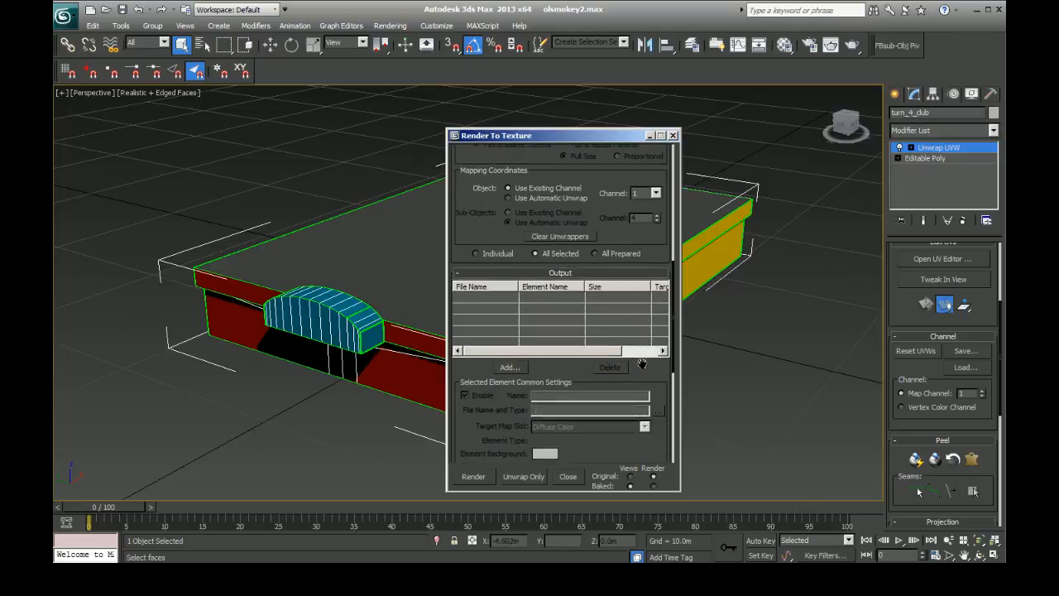
pyautogui.moveTo(643, 363); pyautogui.dragTo(645, 410)
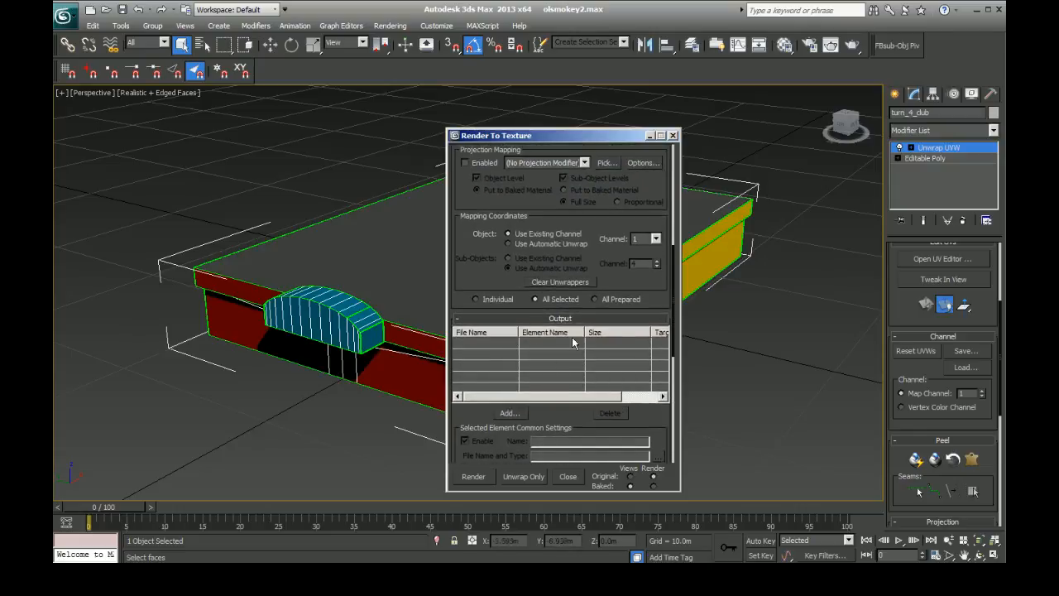
# Add an Ambient Occlusion (MR) texture element to the bake output.
pyautogui.moveTo(590, 413); pyautogui.dragTo(592, 378)
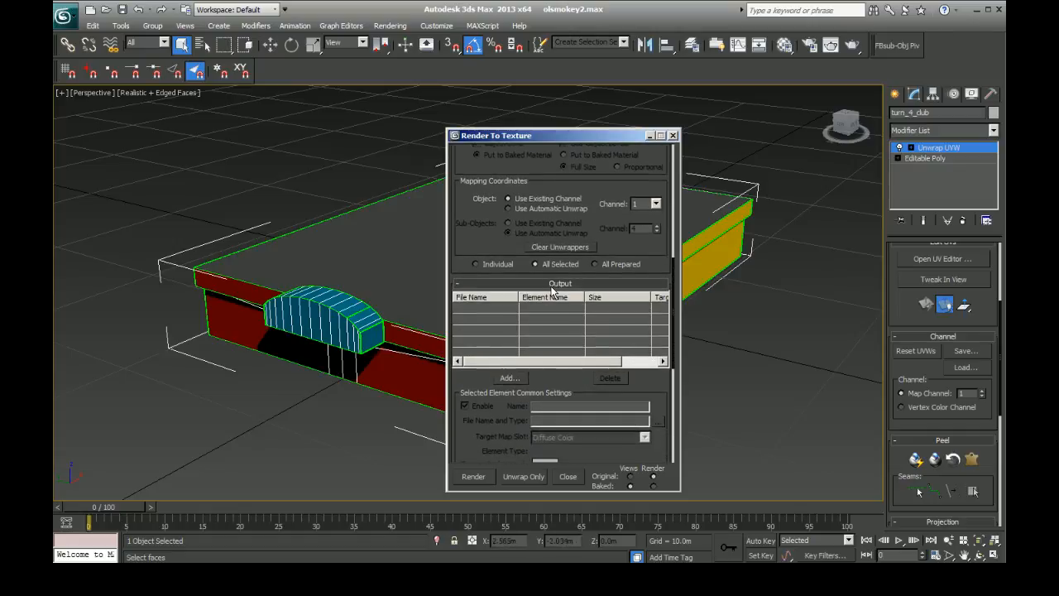
pyautogui.click(512, 378)
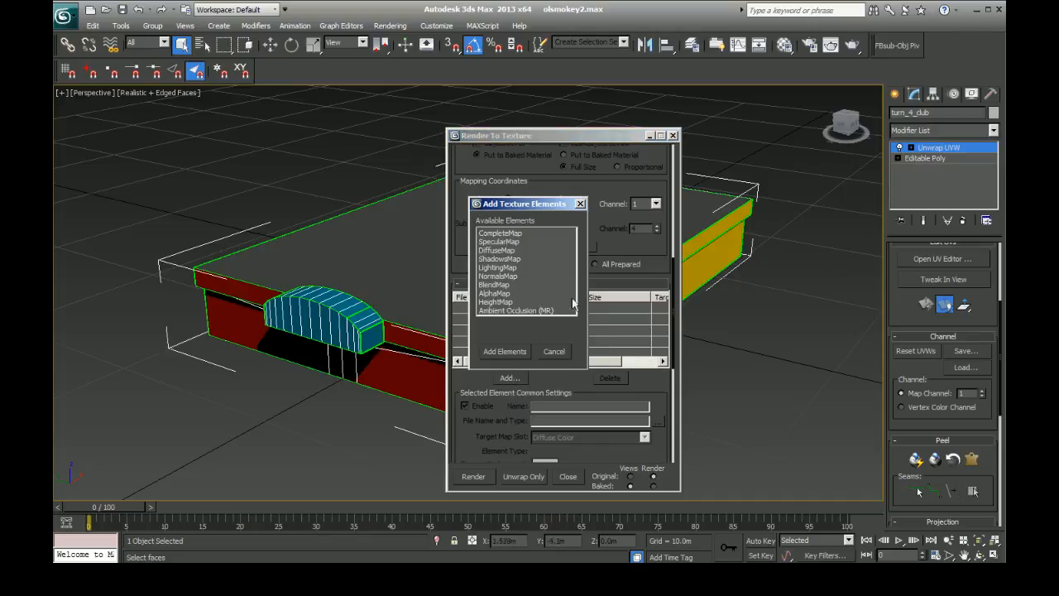
pyautogui.click(553, 351)
pyautogui.click(513, 310)
pyautogui.click(509, 351)
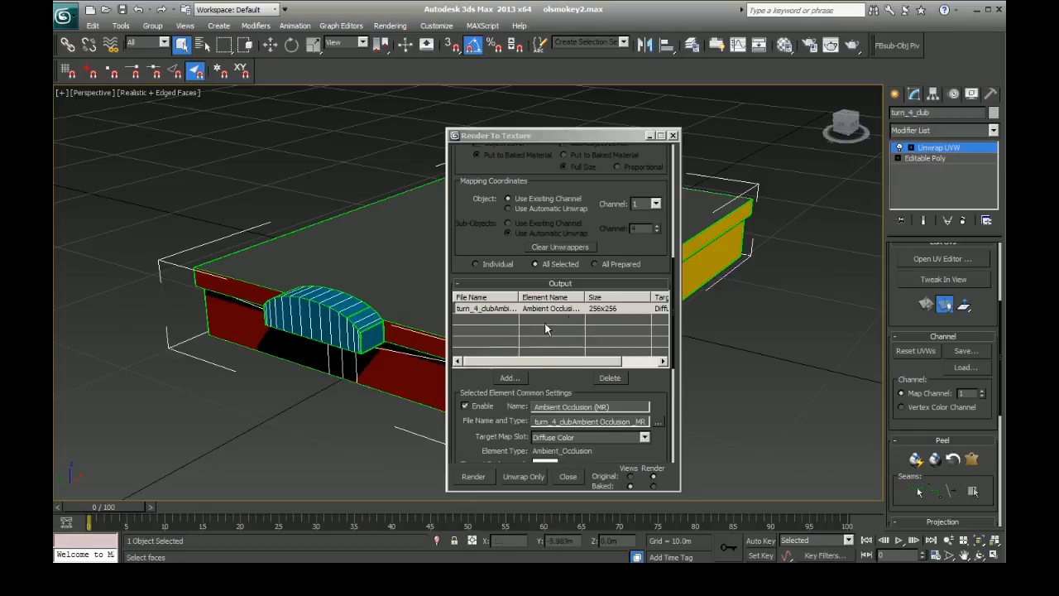
# Delete the old turn_4_clubAmbient Occlusion _MR_.png from the Desktop and assign that name as the element's output, RGB 24 bit with alpha and interlacing.
pyautogui.moveTo(646, 384); pyautogui.dragTo(638, 325)
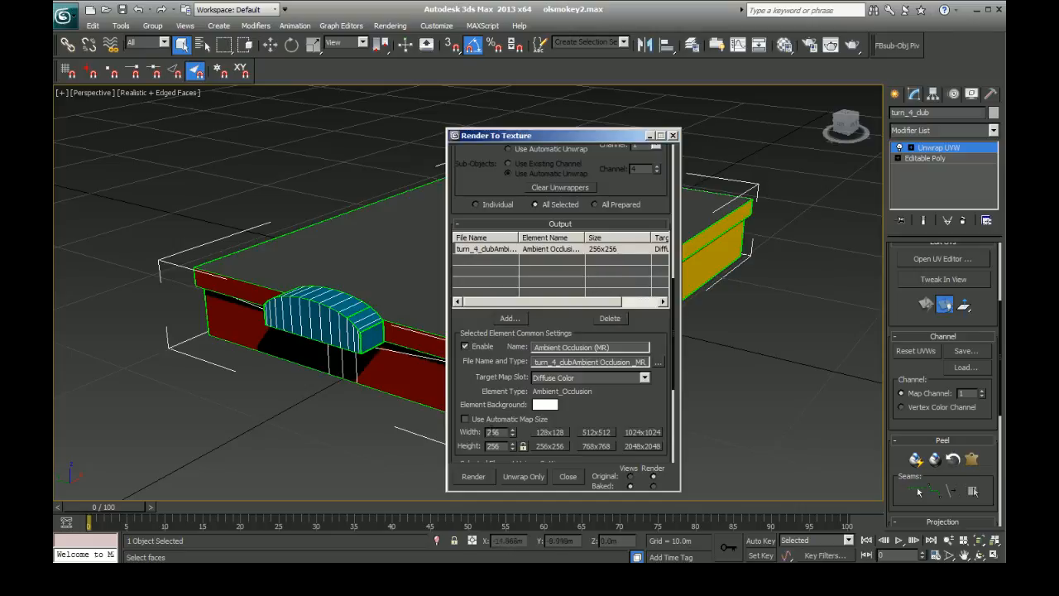
pyautogui.scroll(-2, 660, 320)
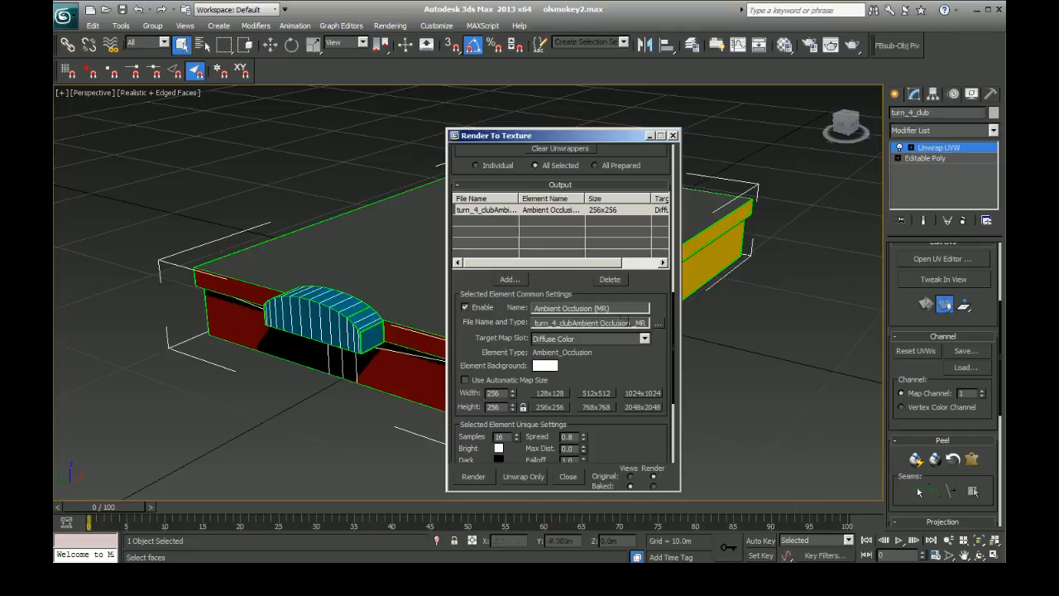
pyautogui.click(657, 325)
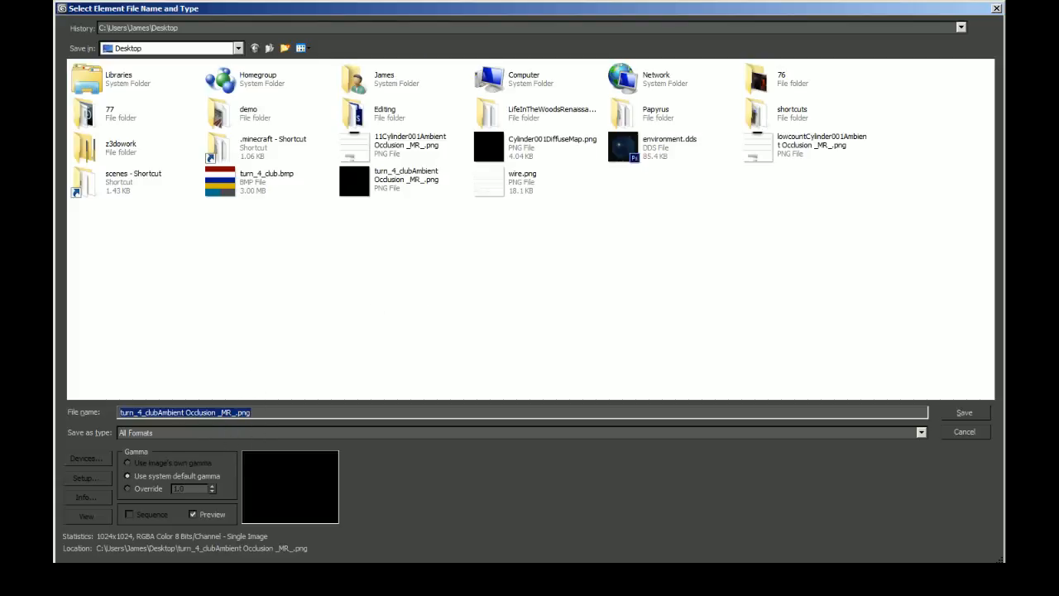
pyautogui.press('Delete')
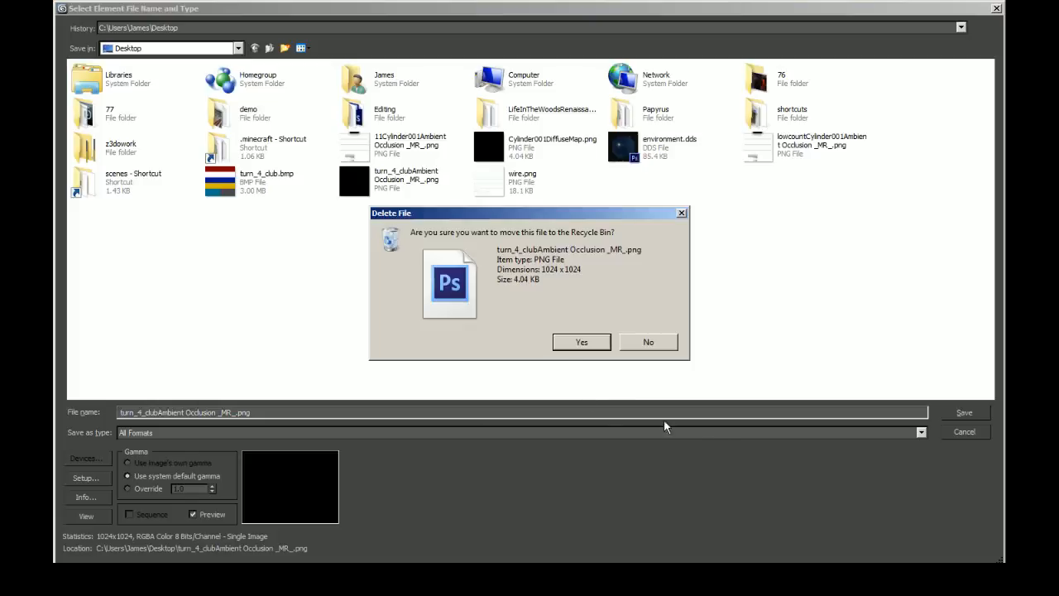
pyautogui.click(577, 346)
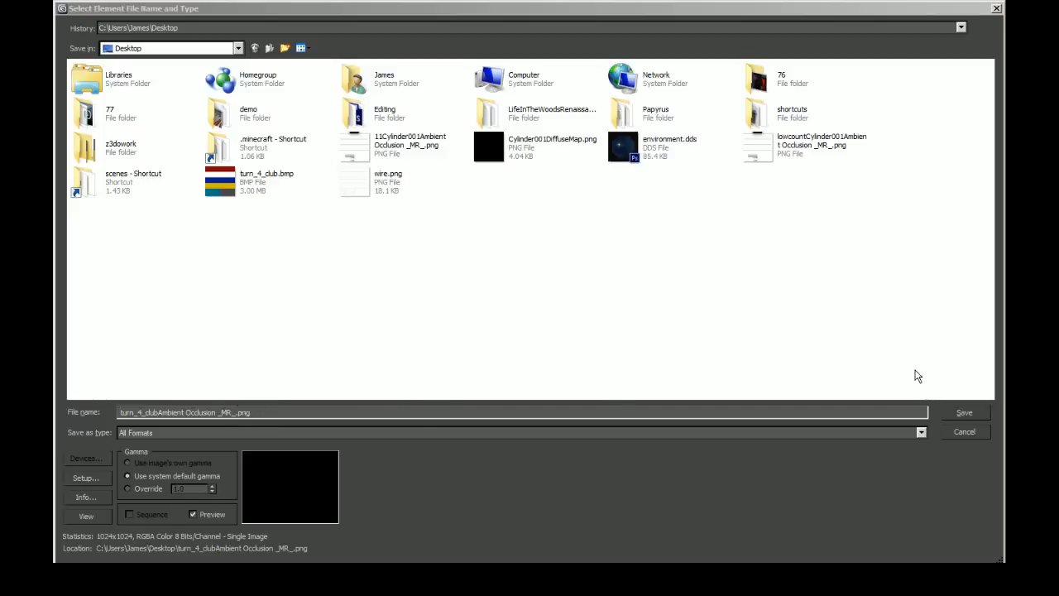
pyautogui.click(977, 413)
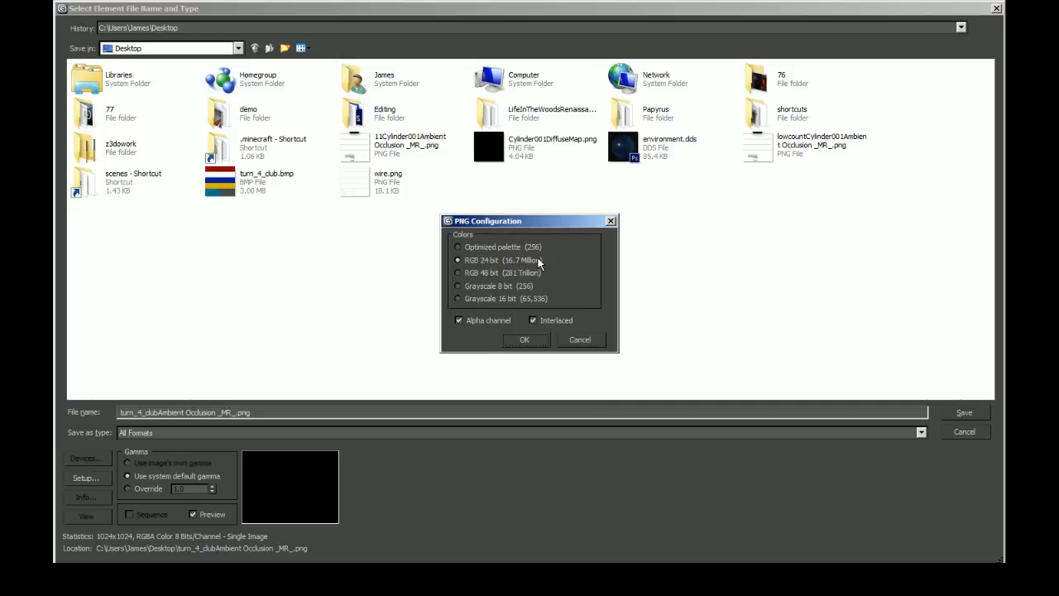
pyautogui.click(533, 339)
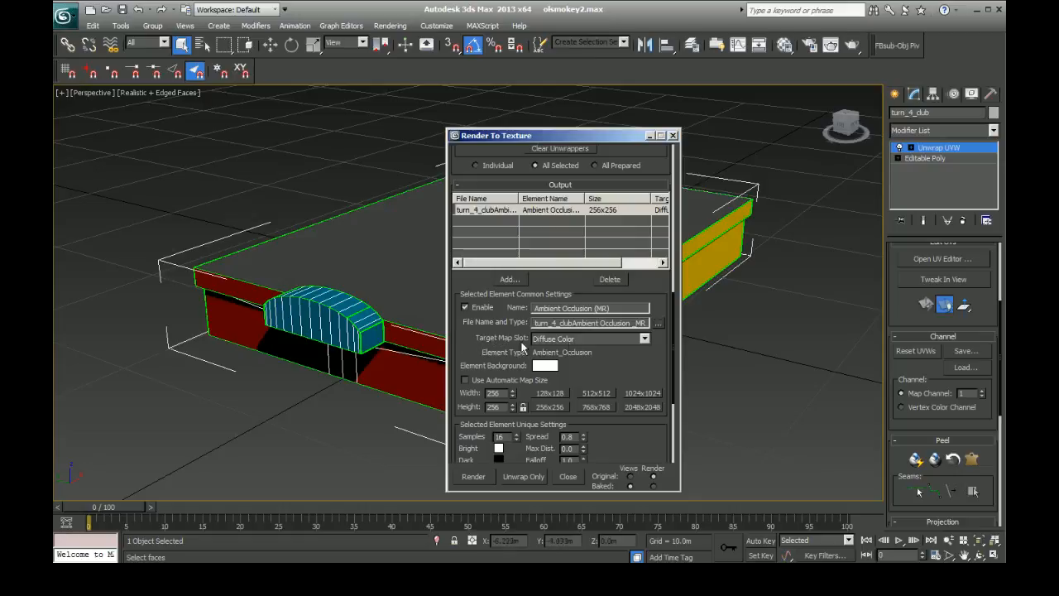
# Set the Ambient Occlusion element's target map slot to Diffuse Color, with a white background and a 1024x1024 map size.
pyautogui.click(572, 338)
pyautogui.click(570, 348)
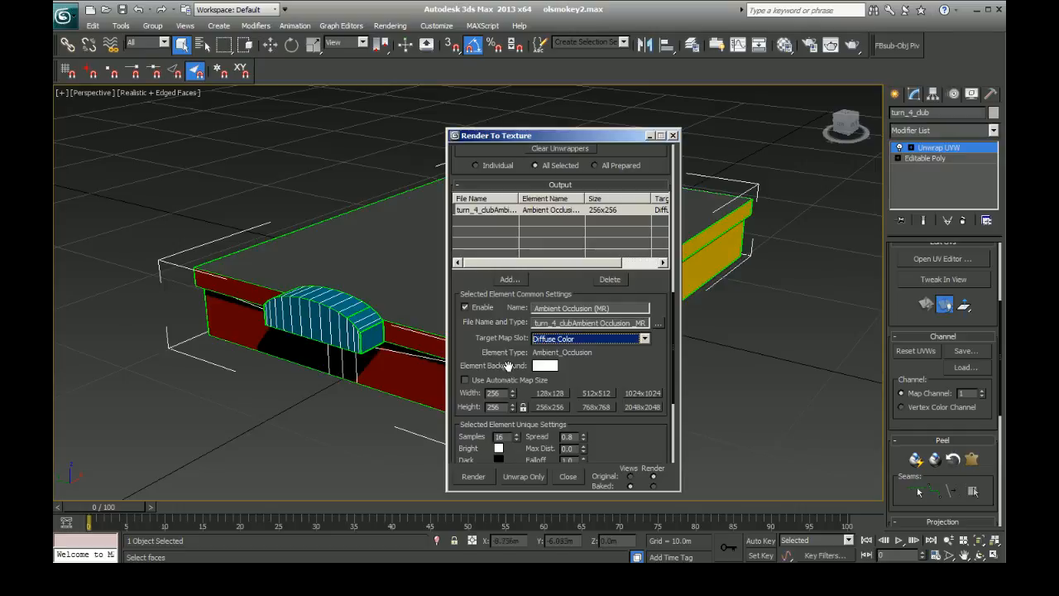
pyautogui.click(544, 367)
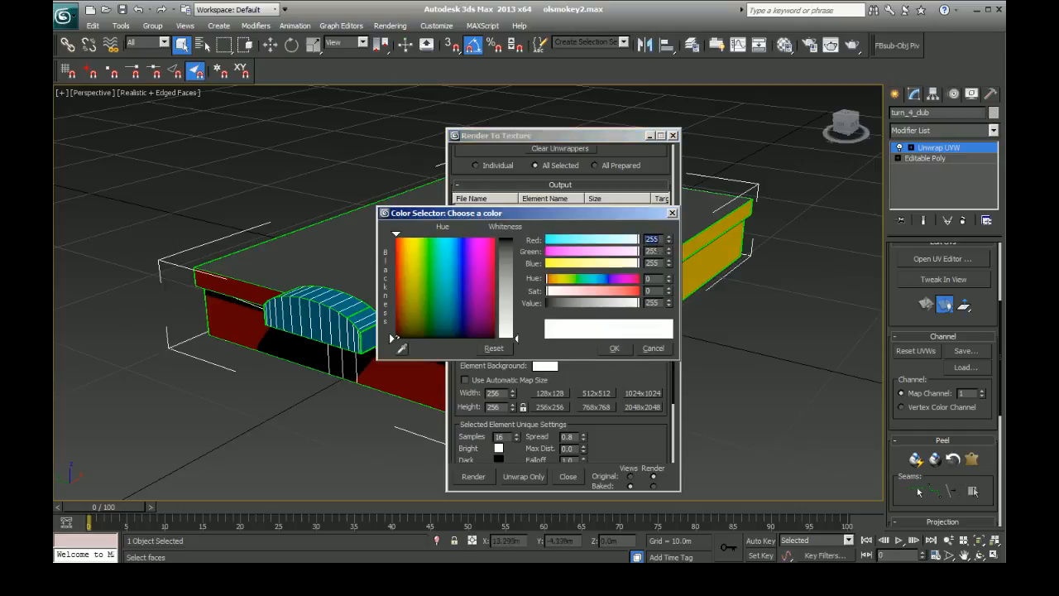
pyautogui.click(615, 349)
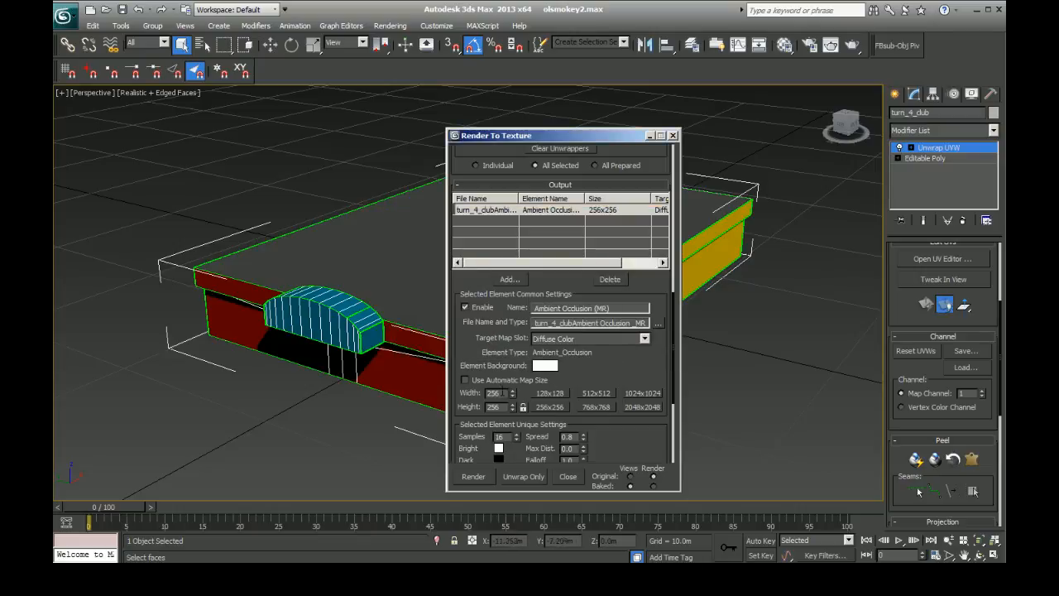
pyautogui.click(632, 394)
pyautogui.moveTo(640, 438); pyautogui.dragTo(663, 254)
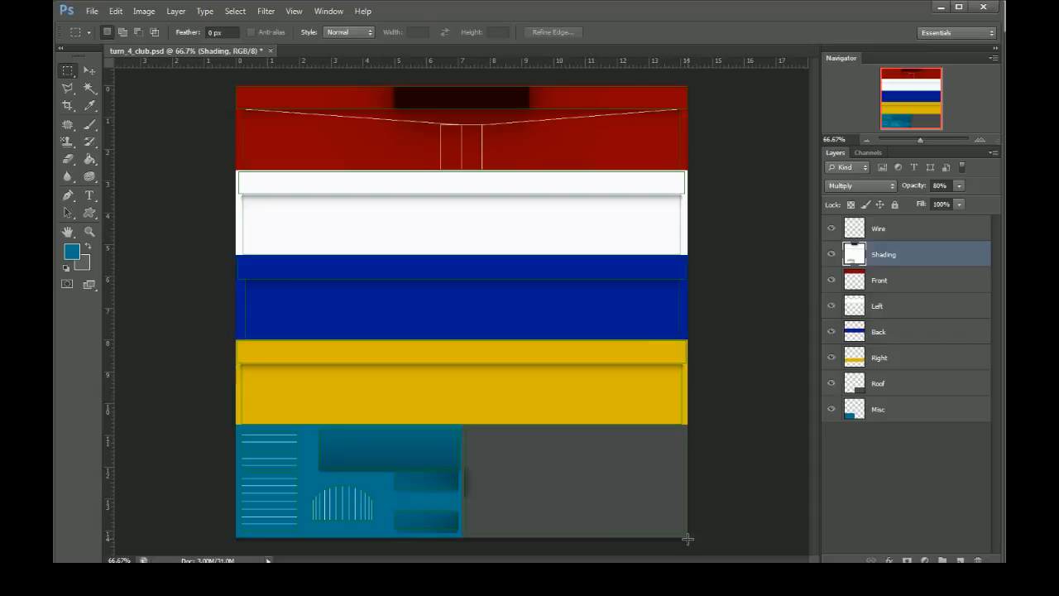
# In Photoshop's turn_4_club.psd, compare the building texture with and without the Shading layer.
pyautogui.click(831, 254)
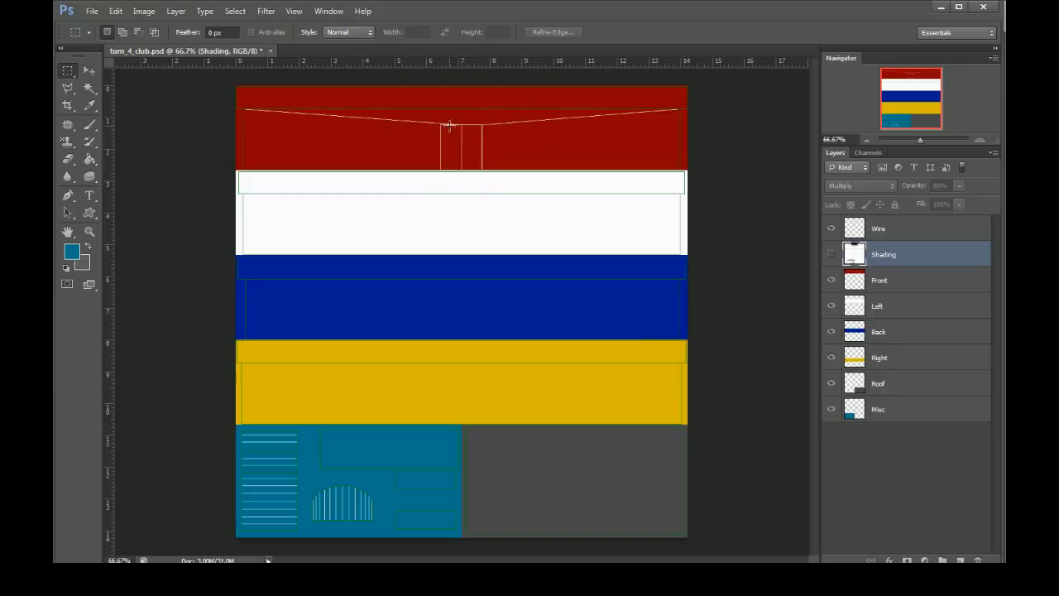
pyautogui.click(833, 259)
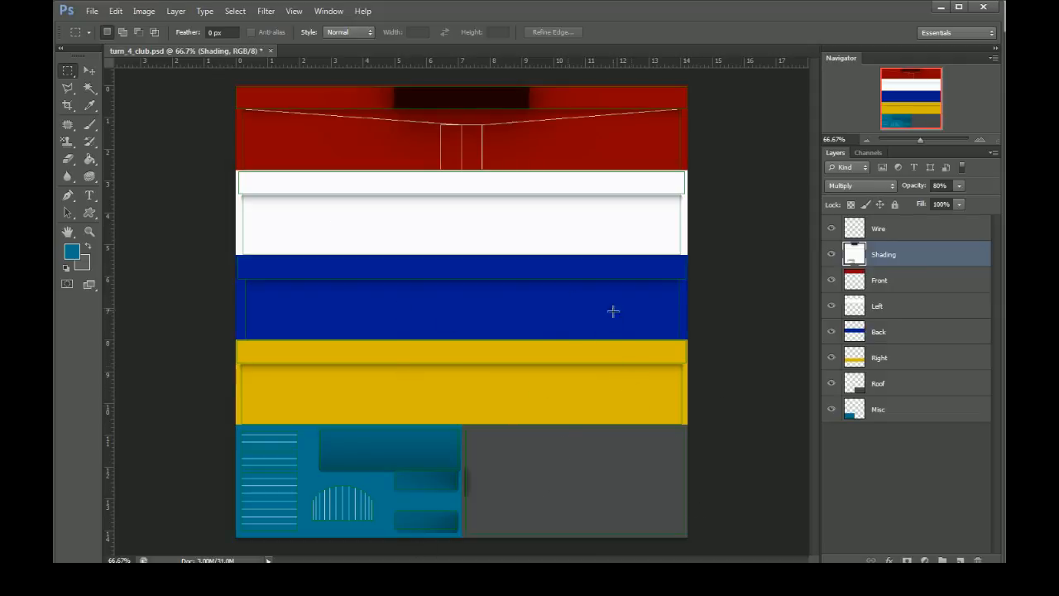
# Switch to 3ds Max and try to bake the Ambient Occlusion texture, viewing the alpha channel in the render preview.
pyautogui.hotkey('alt', 'Tab')
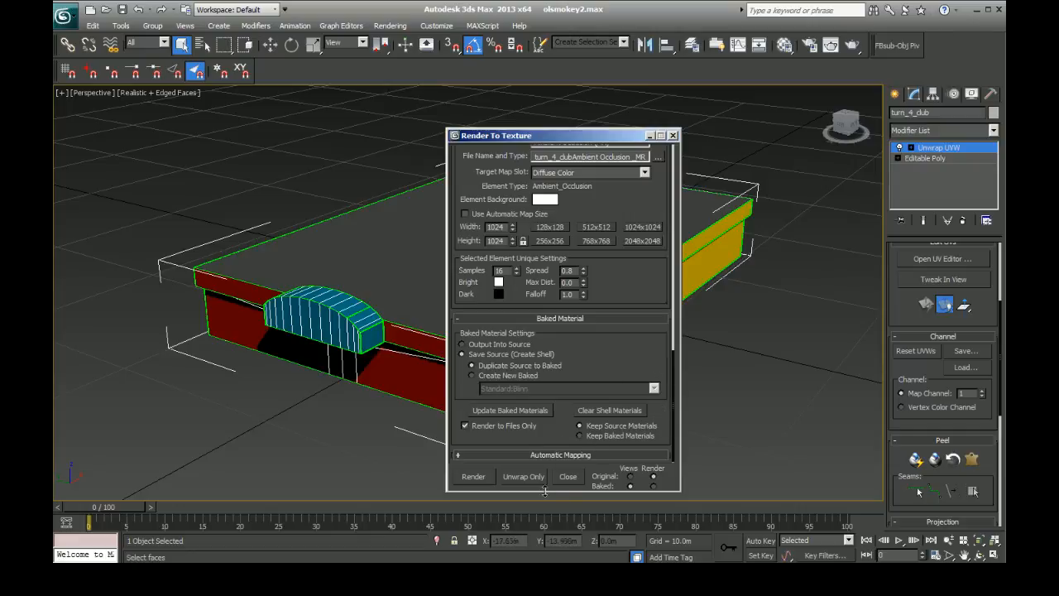
pyautogui.click(472, 476)
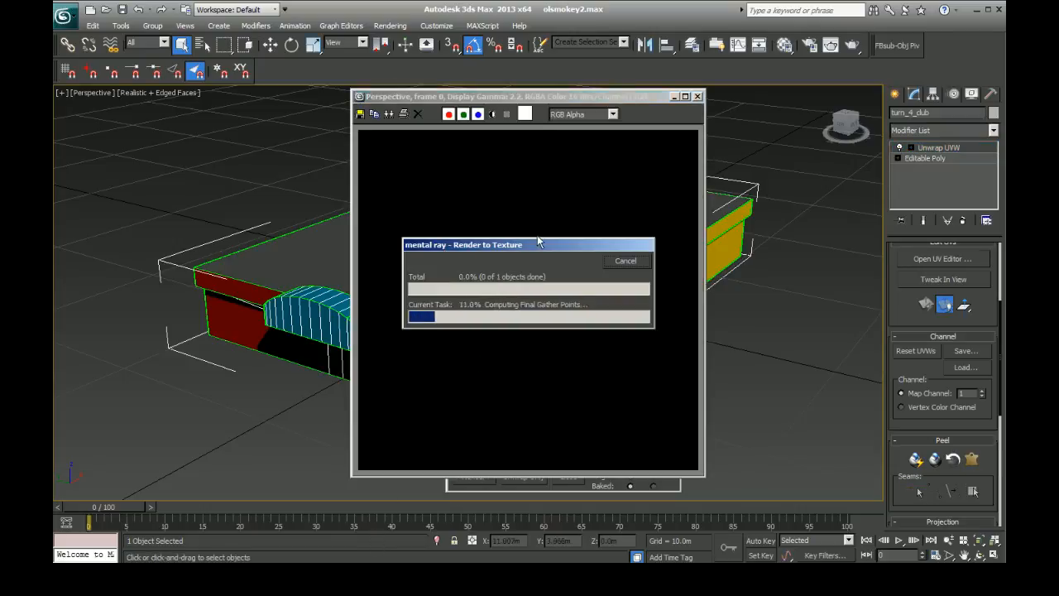
pyautogui.moveTo(546, 246); pyautogui.dragTo(761, 241)
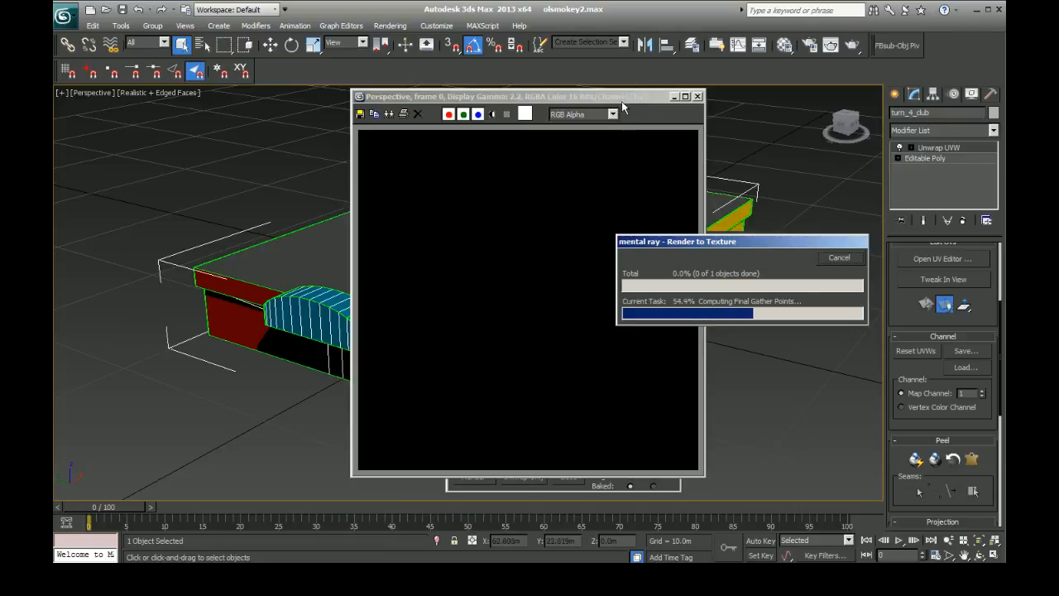
pyautogui.moveTo(622, 104); pyautogui.dragTo(405, 119)
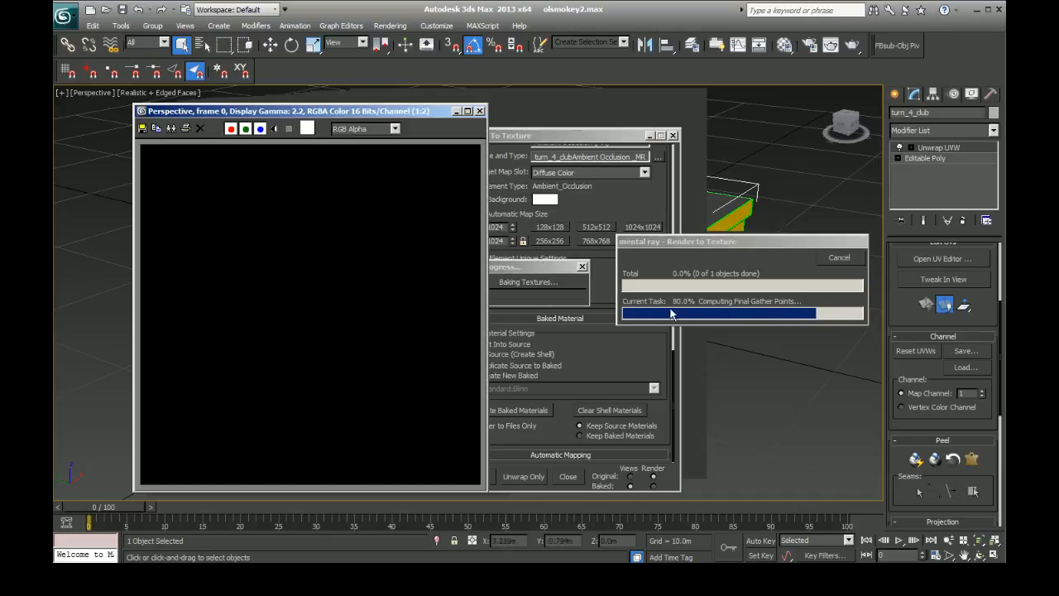
pyautogui.click(274, 128)
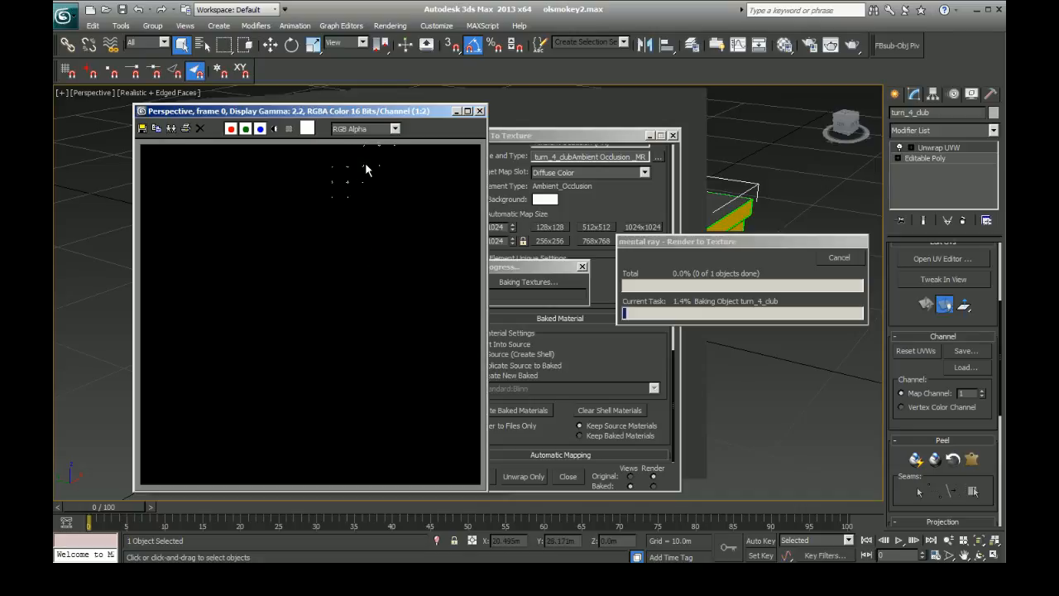
pyautogui.click(273, 130)
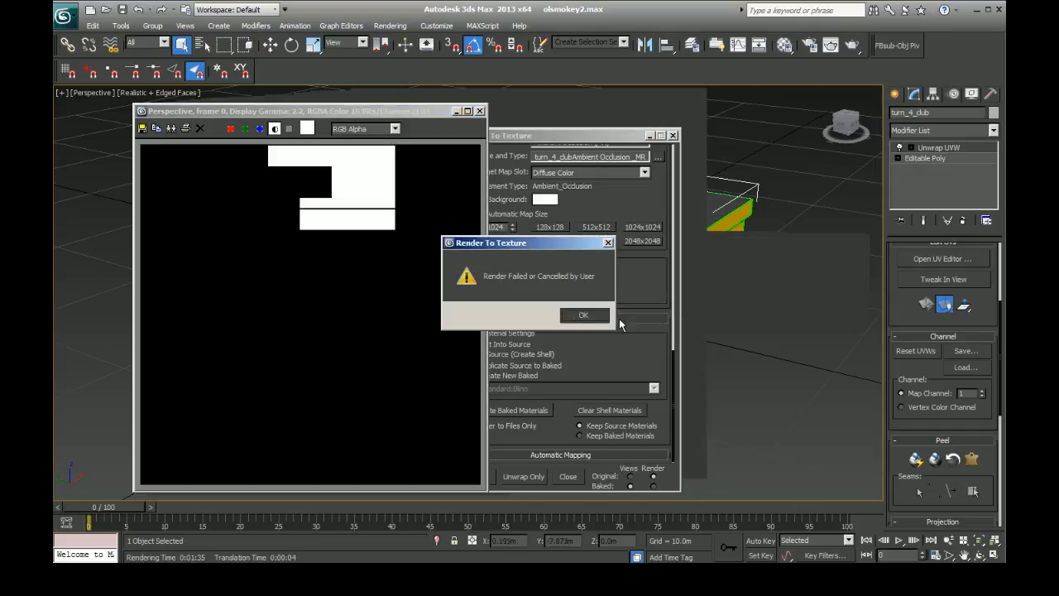
# Dismiss the render notice and close the rendered frame and Render To Texture windows.
pyautogui.click(597, 316)
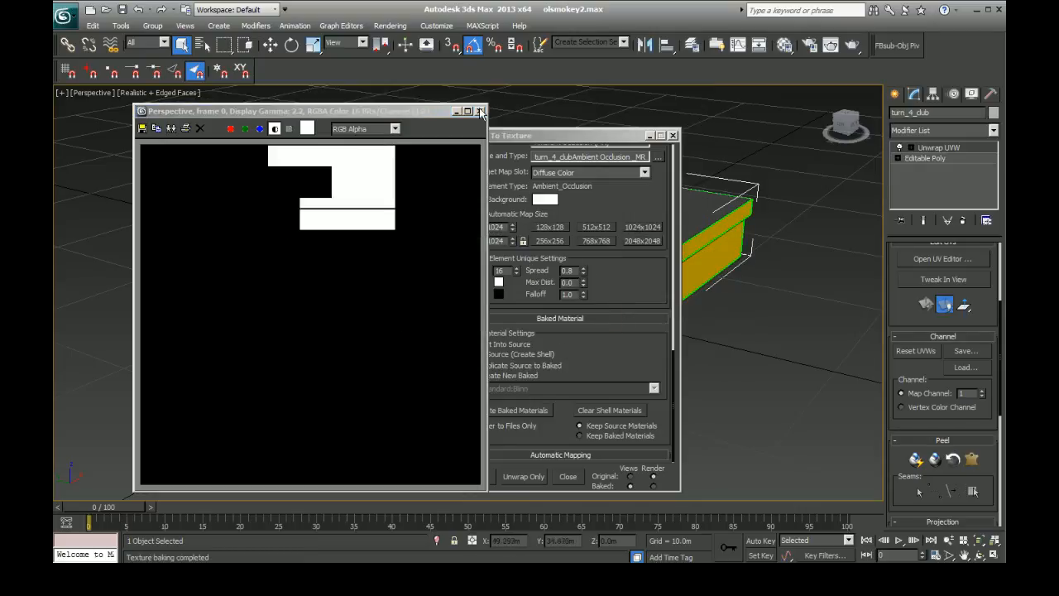
pyautogui.click(479, 111)
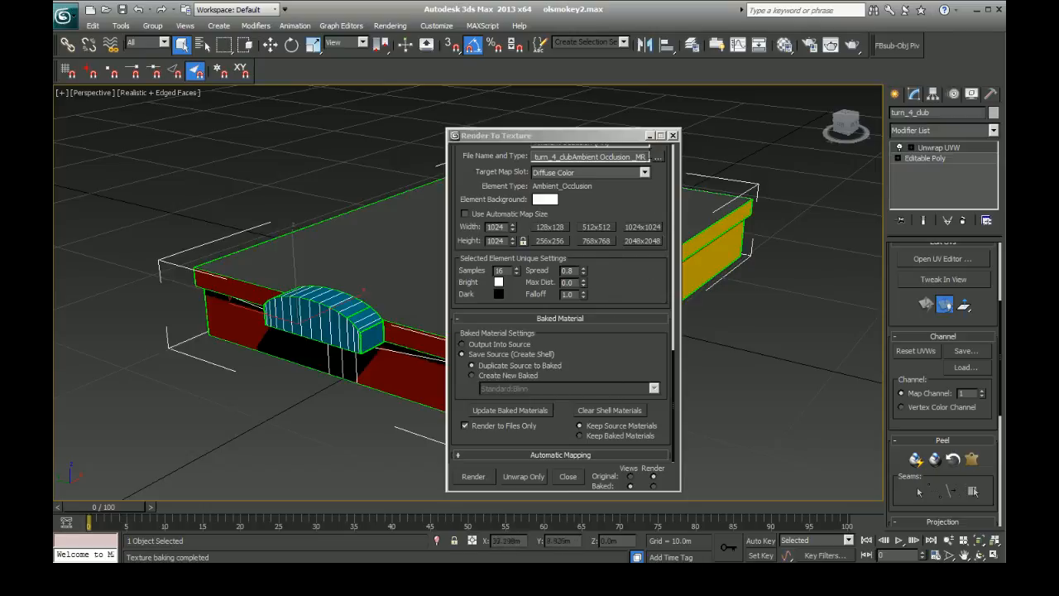
pyautogui.click(673, 135)
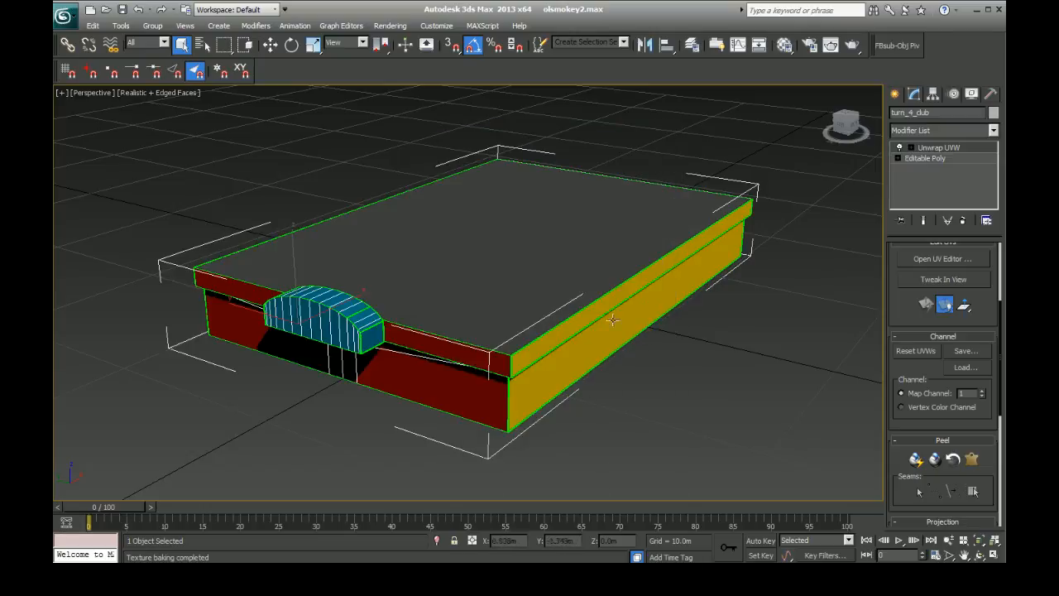
# Deselect the building and delete turn_4_clubAmbient Occlusion _MR_.png from the Desktop.
pyautogui.click(673, 426)
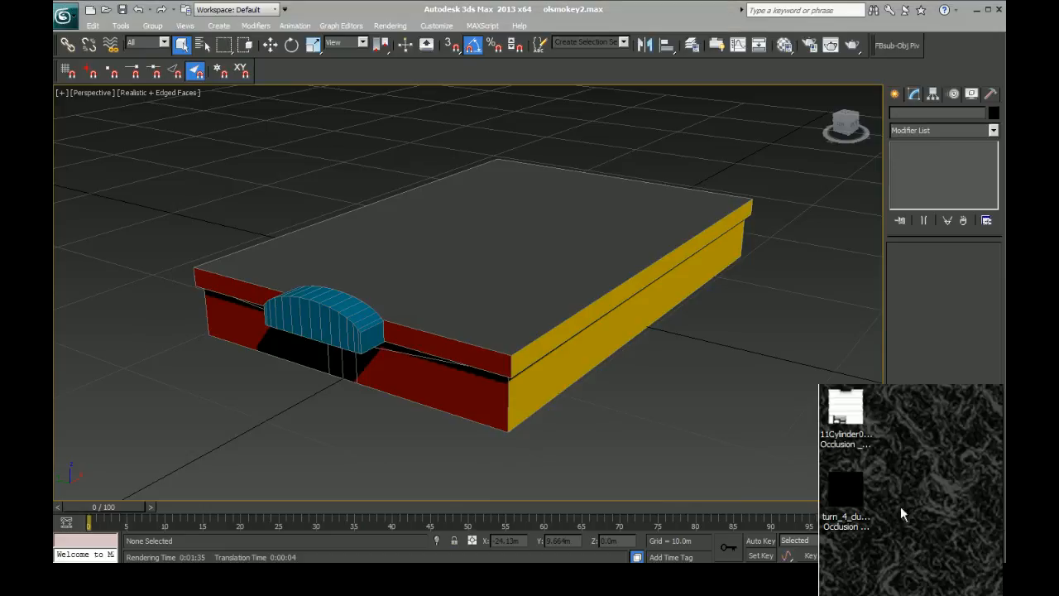
pyautogui.click(852, 490)
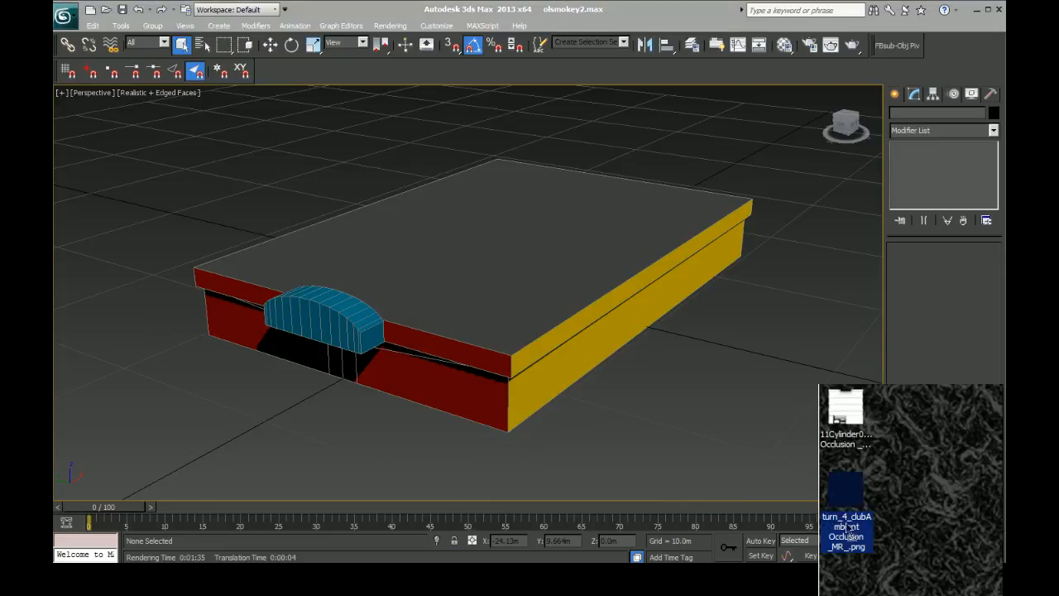
pyautogui.press('Delete')
# Open 11Cylinder001Ambient Occlusion _MR_.png from the Desktop in Photoshop and copy the entire image.
pyautogui.click(855, 430)
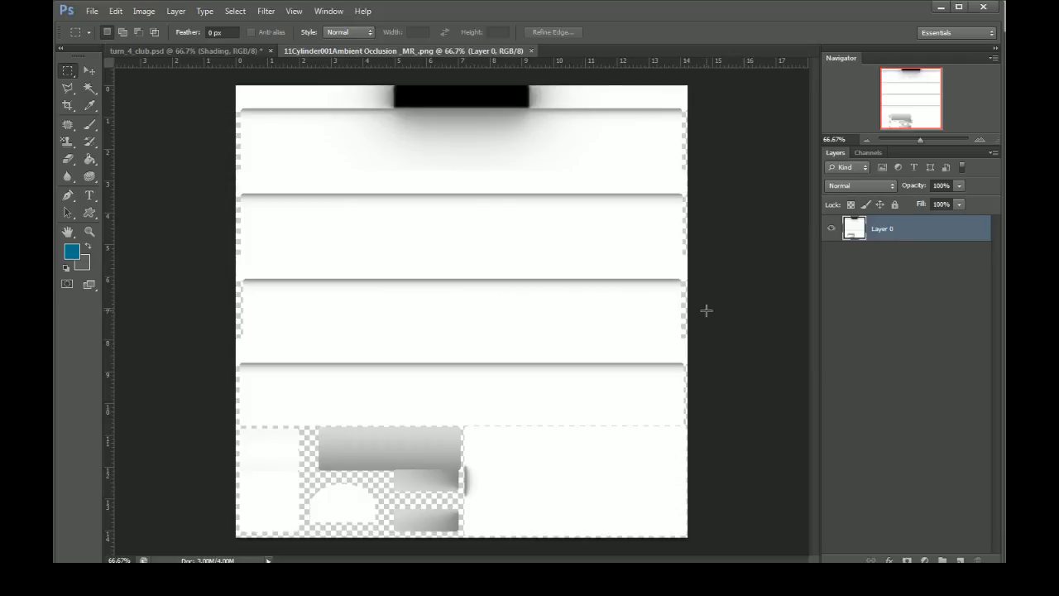
pyautogui.hotkey('ctrl', 'a')
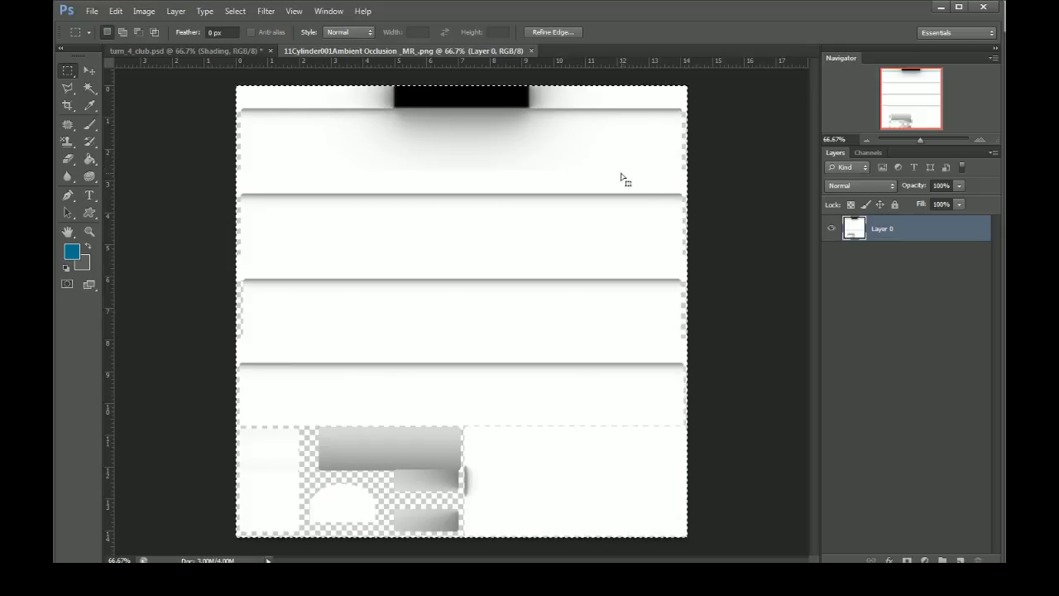
# Return to the turn_4_club.psd document and hide its Shading and Wire layers.
pyautogui.click(213, 52)
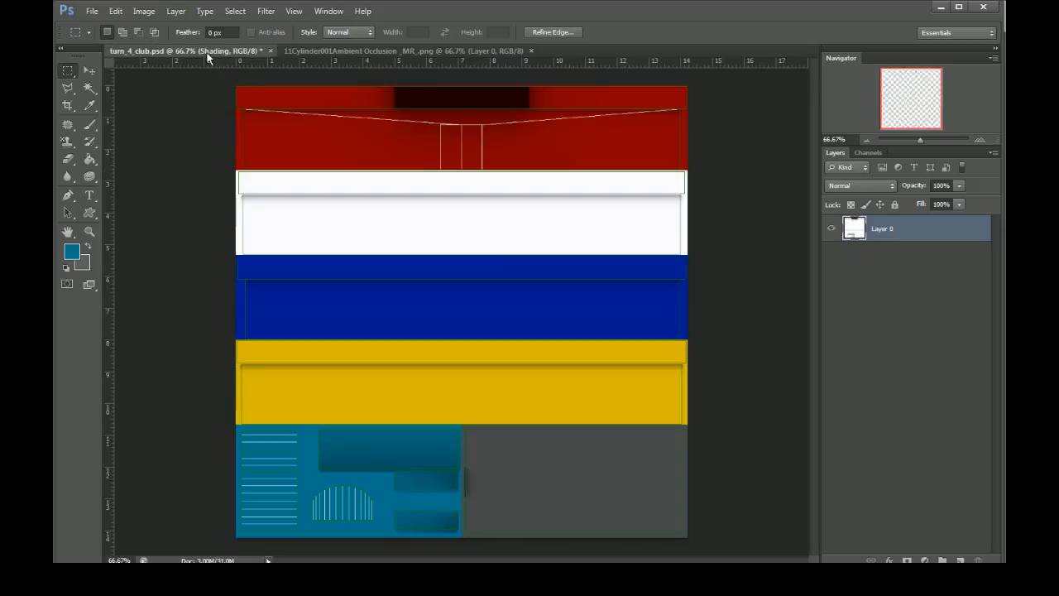
pyautogui.click(831, 254)
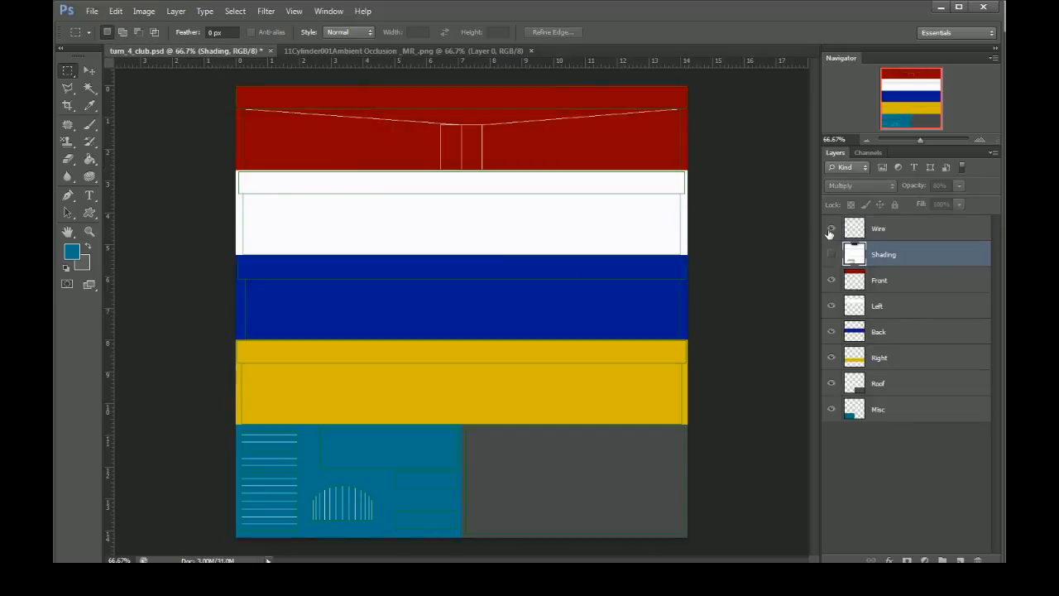
pyautogui.click(831, 229)
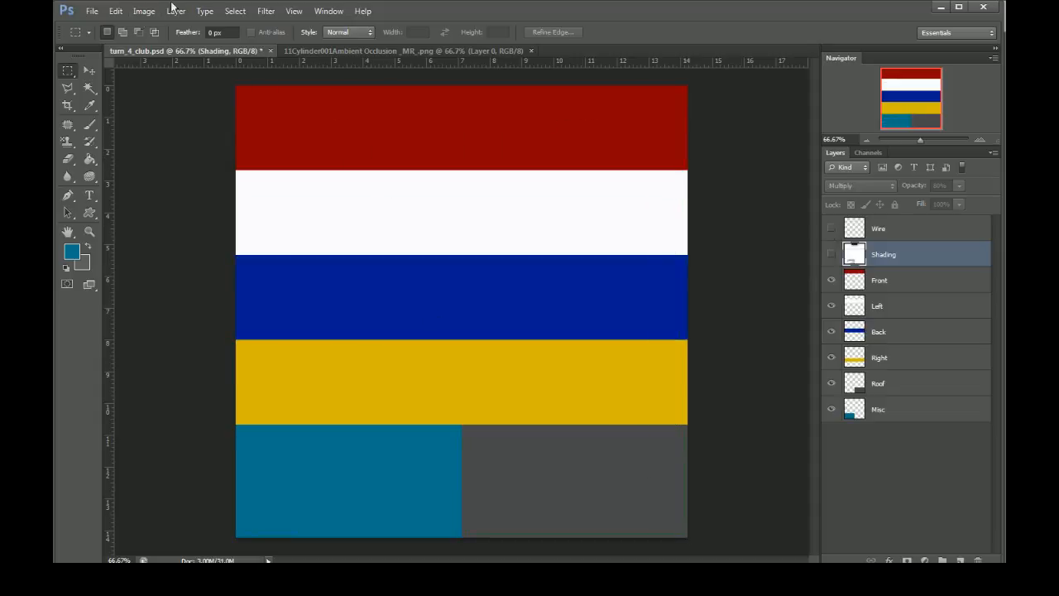
# Paste the copied ambient occlusion image with Paste Special as a new layer directly above the Shading layer.
pyautogui.click(118, 12)
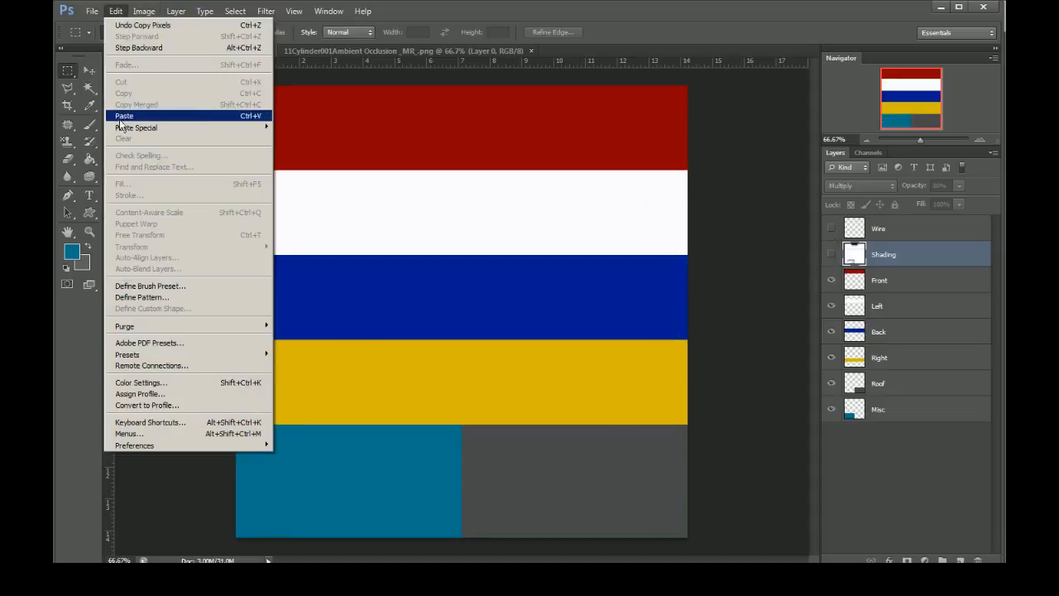
pyautogui.moveTo(137, 128)
pyautogui.click(302, 127)
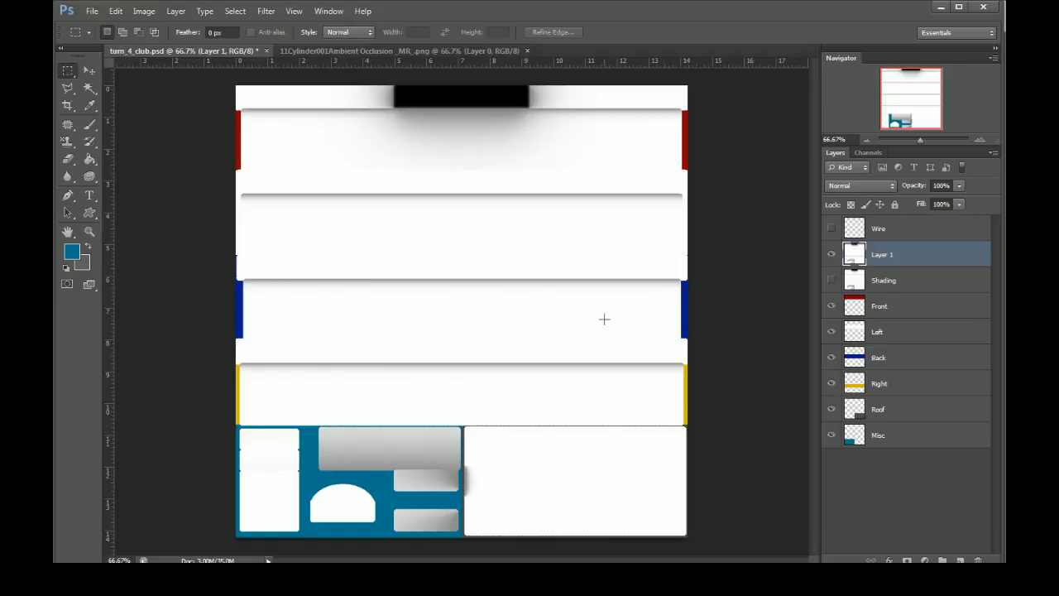
# Set the pasted ambient occlusion layer's blend mode to Multiply and its opacity to 80%.
pyautogui.doubleClick(852, 254)
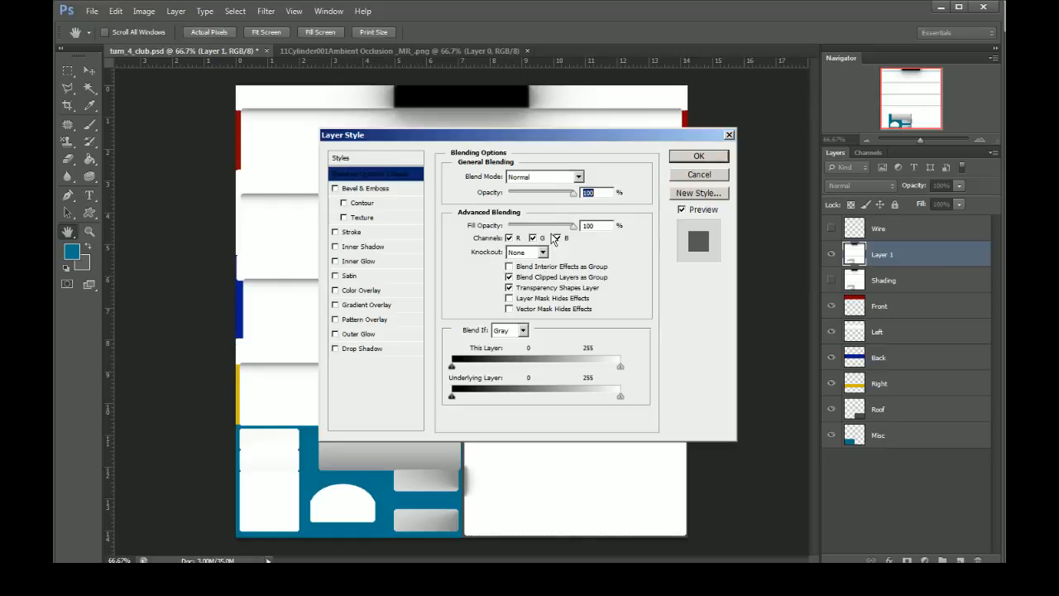
pyautogui.click(544, 177)
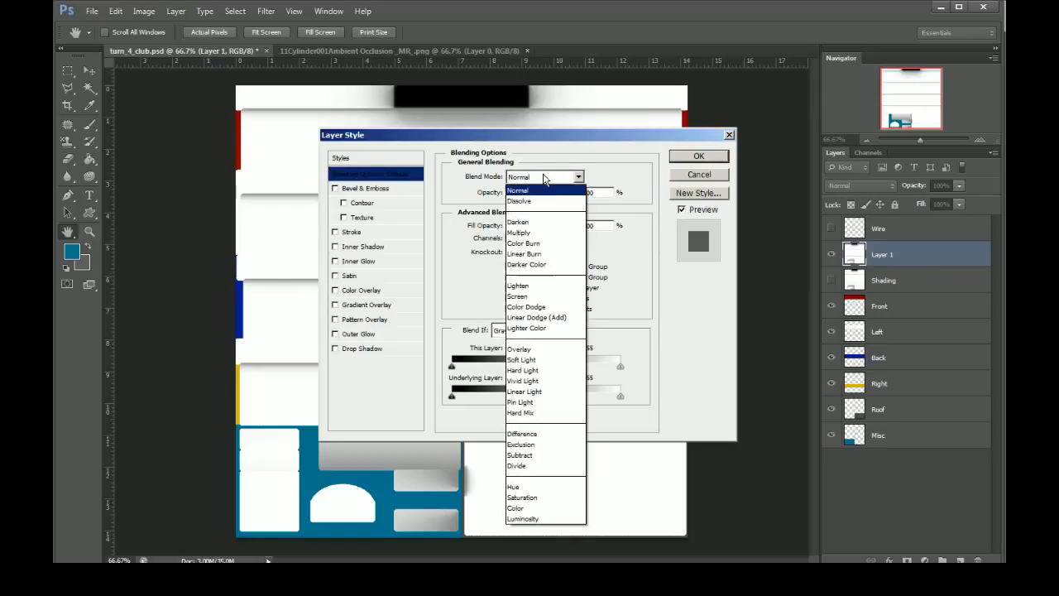
pyautogui.click(542, 234)
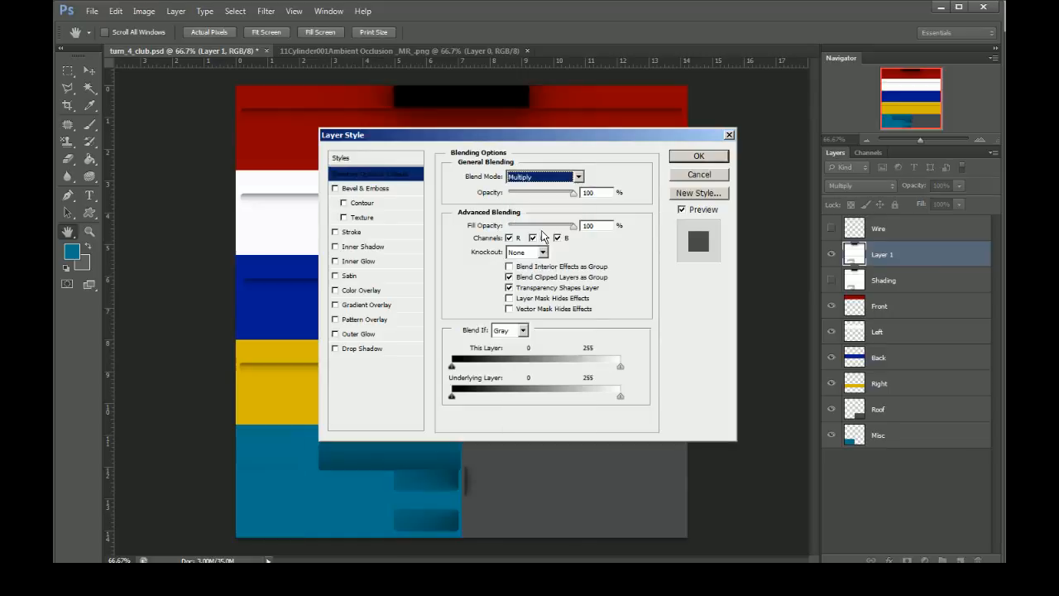
pyautogui.click(606, 193)
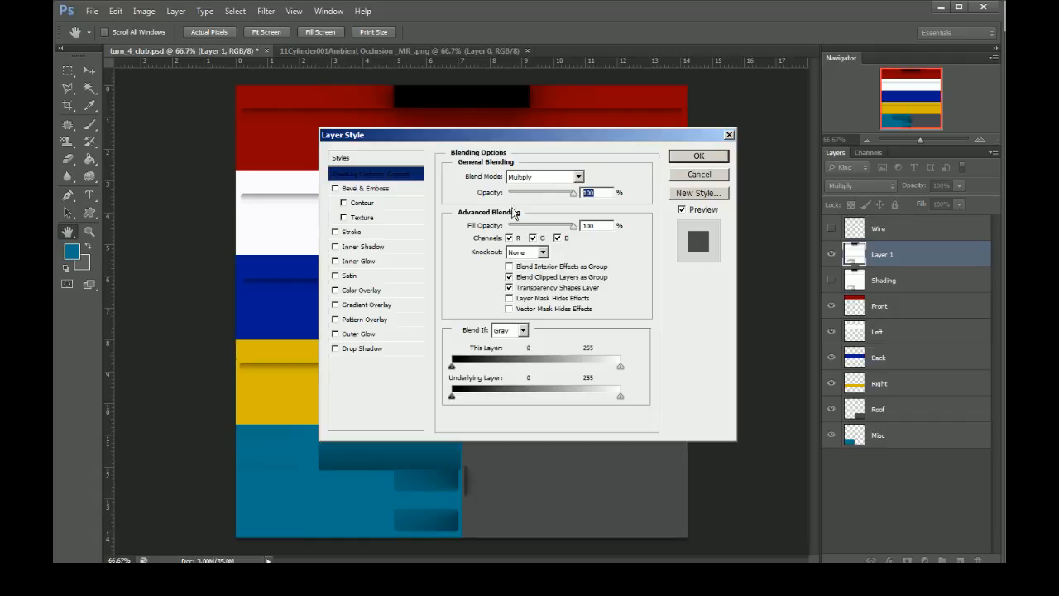
pyautogui.write('80')
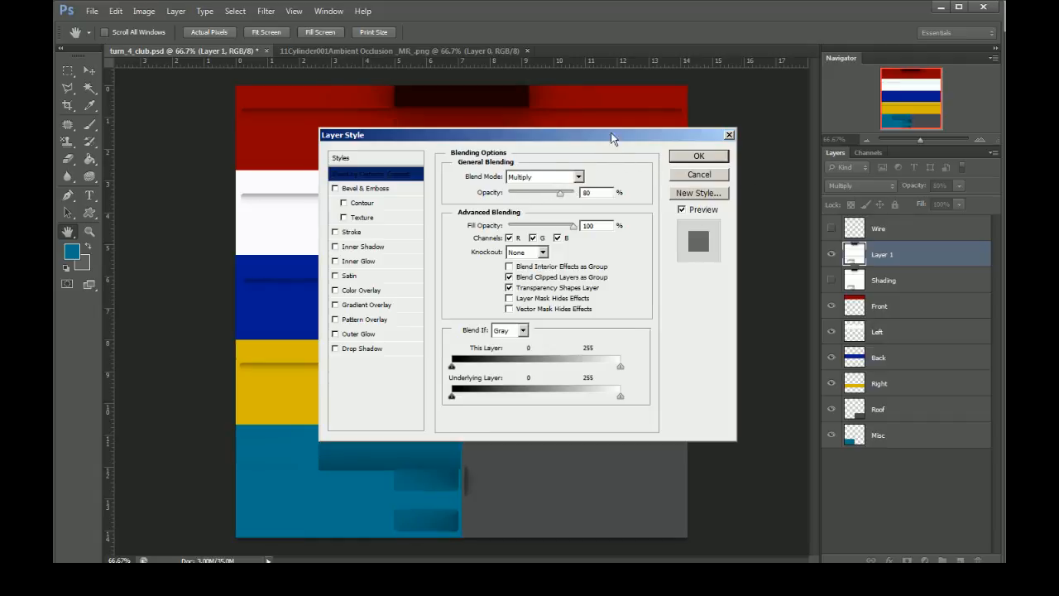
pyautogui.moveTo(615, 135); pyautogui.dragTo(881, 249)
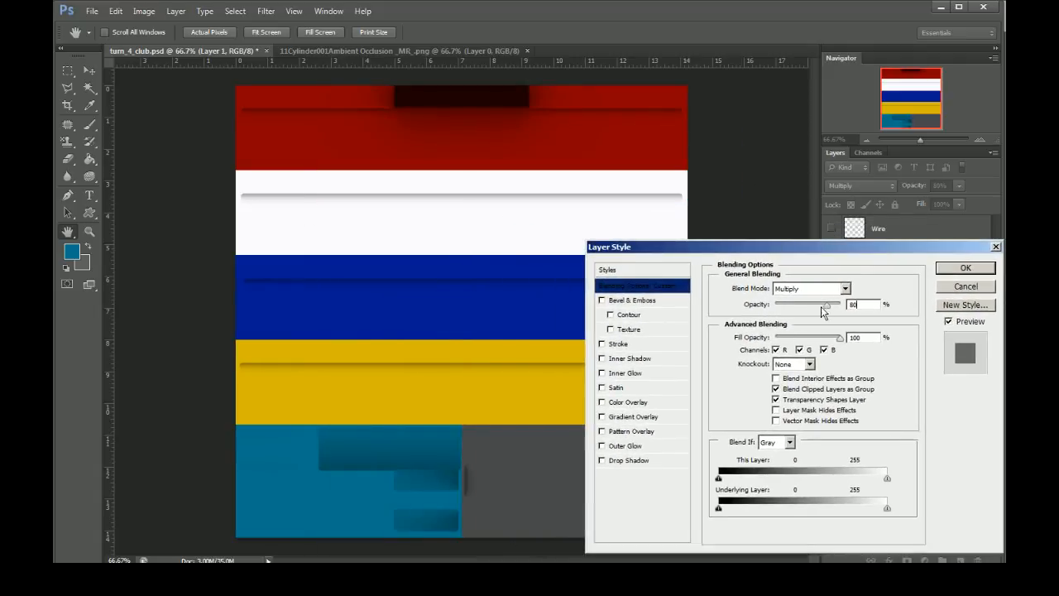
pyautogui.moveTo(823, 306)
pyautogui.mouseDown()
pyautogui.moveTo(789, 306)
pyautogui.moveTo(850, 304)
pyautogui.moveTo(815, 306)
pyautogui.moveTo(788, 336)
pyautogui.moveTo(848, 324)
pyautogui.moveTo(819, 322)
pyautogui.moveTo(838, 320)
pyautogui.mouseUp()
pyautogui.write('80')
pyautogui.click(953, 270)
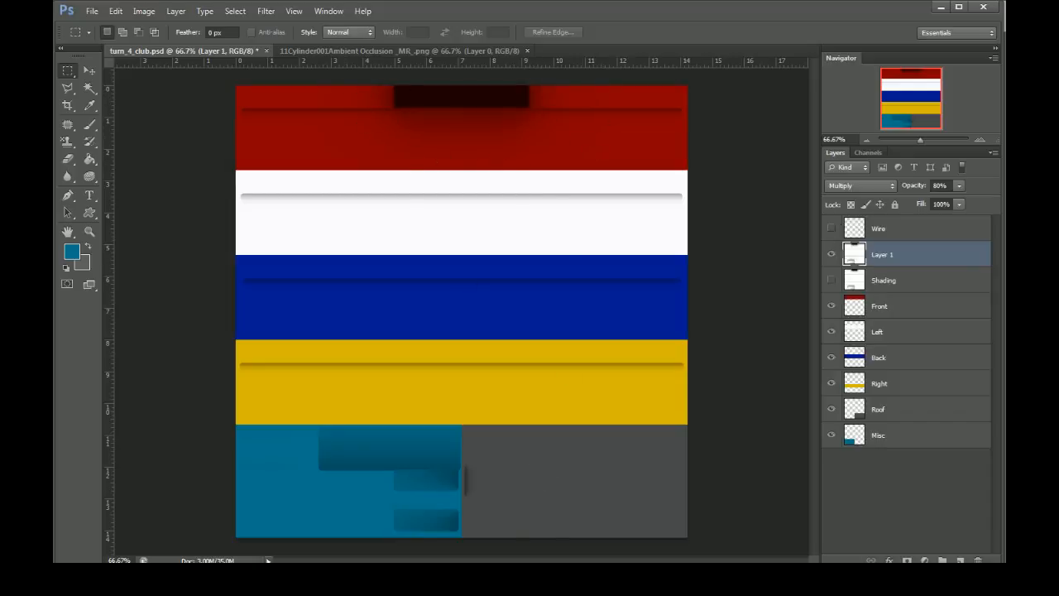
pyautogui.hotkey('alt', 'Tab')
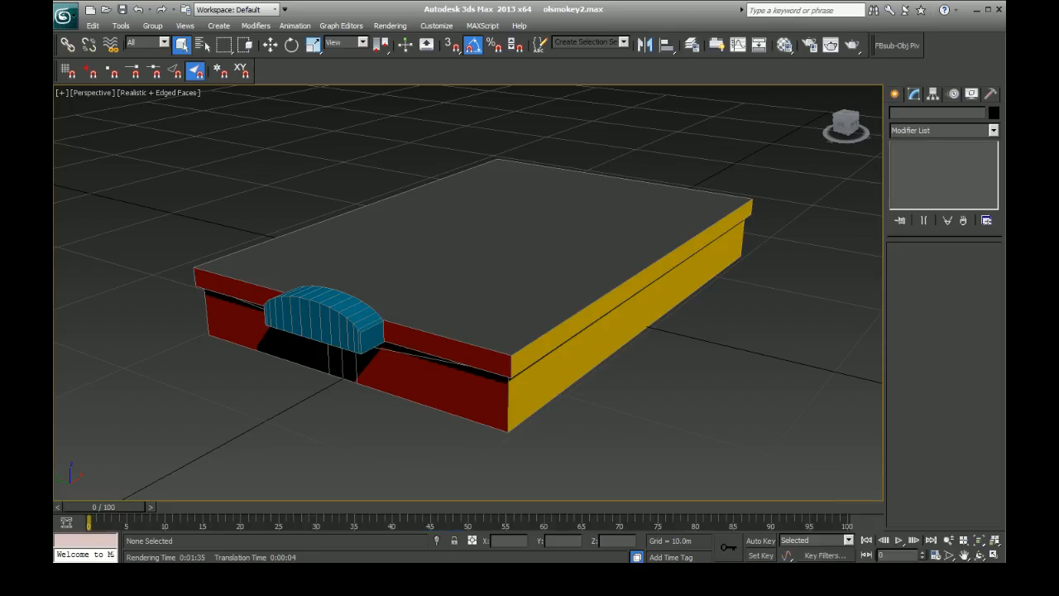
pyautogui.hotkey('alt', 'Tab')
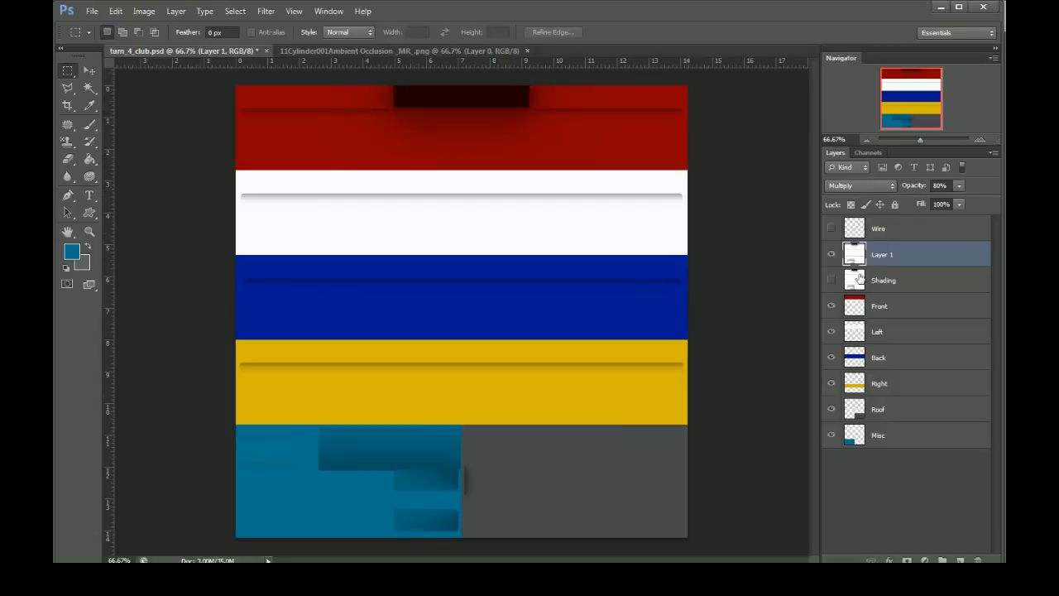